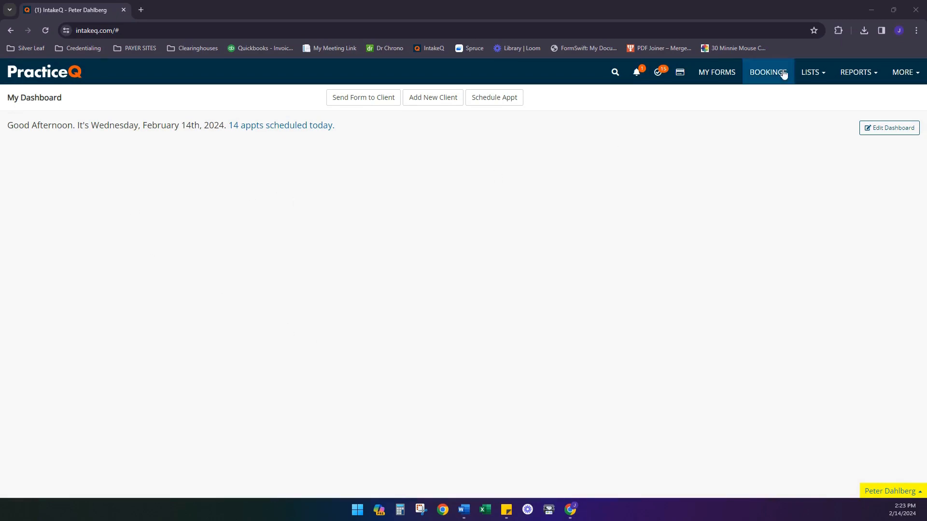
Step: Open the claims list and begin creating claims from eligible appointments
{"action": "left_click", "coordinate": [810, 71]}
{"action": "left_click", "coordinate": [793, 203]}
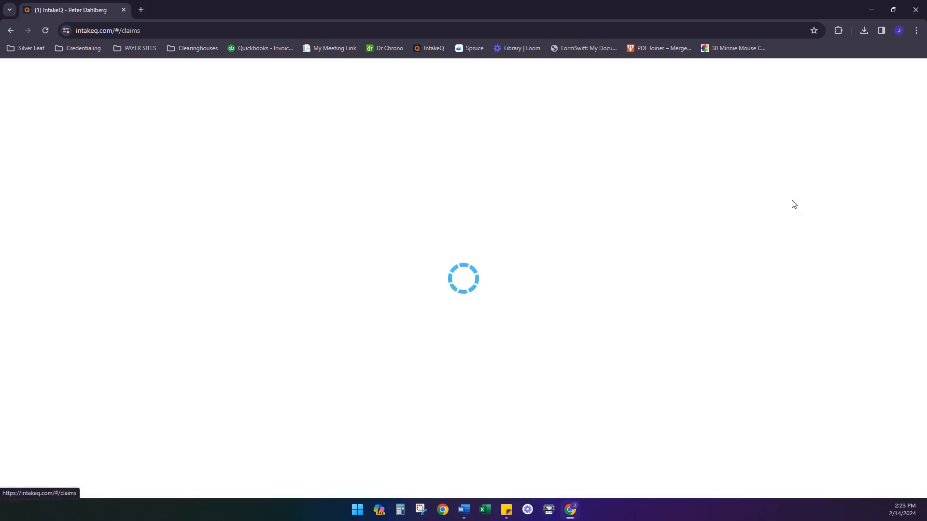
{"action": "left_click", "coordinate": [56, 264]}
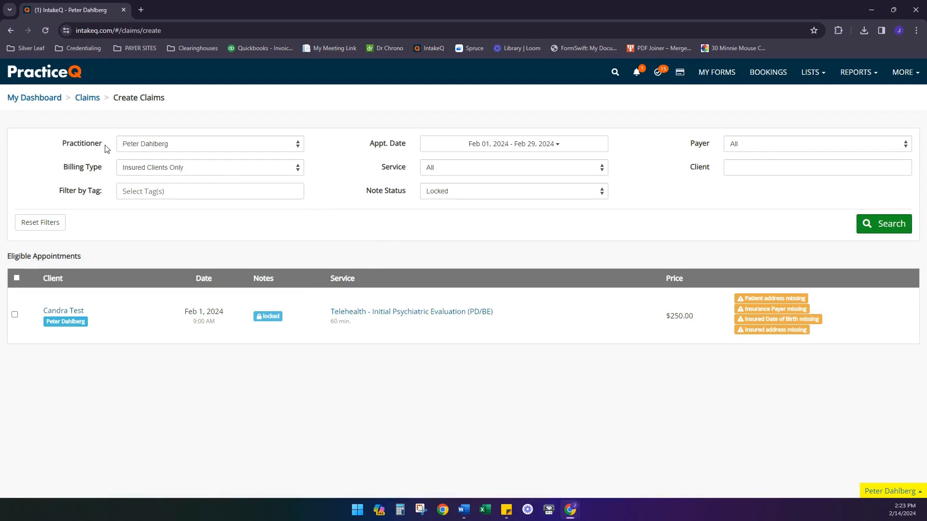
Step: Review the practitioner and Locked note status filters and search for eligible appointments dated Feb 01 to Feb 29, 2024
{"action": "left_click", "coordinate": [165, 143]}
{"action": "left_click", "coordinate": [197, 115]}
{"action": "left_click_drag", "start_coordinate": [372, 191], "coordinate": [408, 206]}
{"action": "left_click", "coordinate": [433, 200]}
{"action": "left_click", "coordinate": [859, 224]}
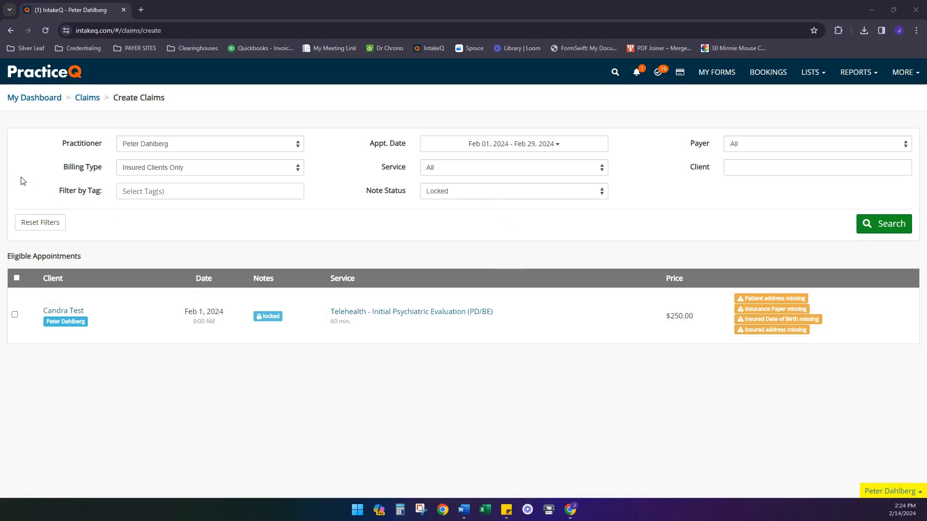
Step: Select all listed eligible appointments, create the claim from them, and postpone its validation
{"action": "left_click", "coordinate": [16, 278]}
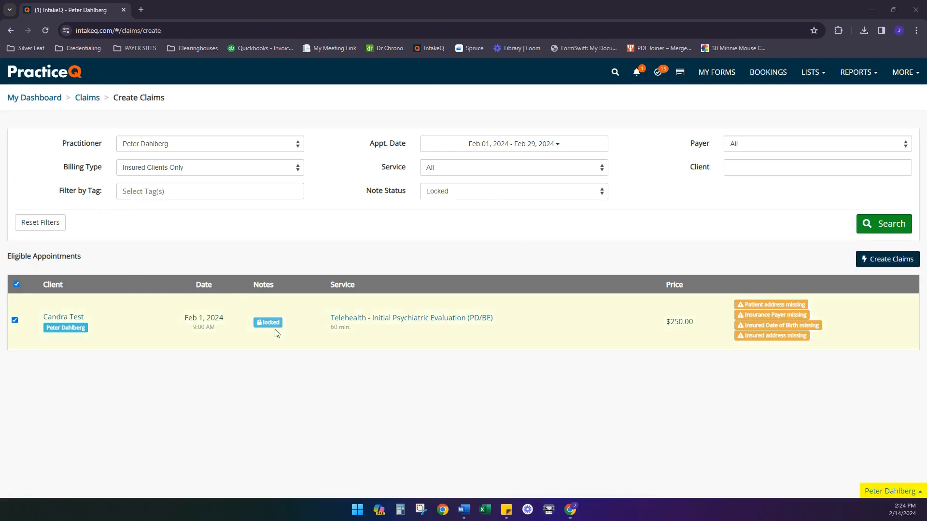
{"action": "left_click", "coordinate": [892, 260]}
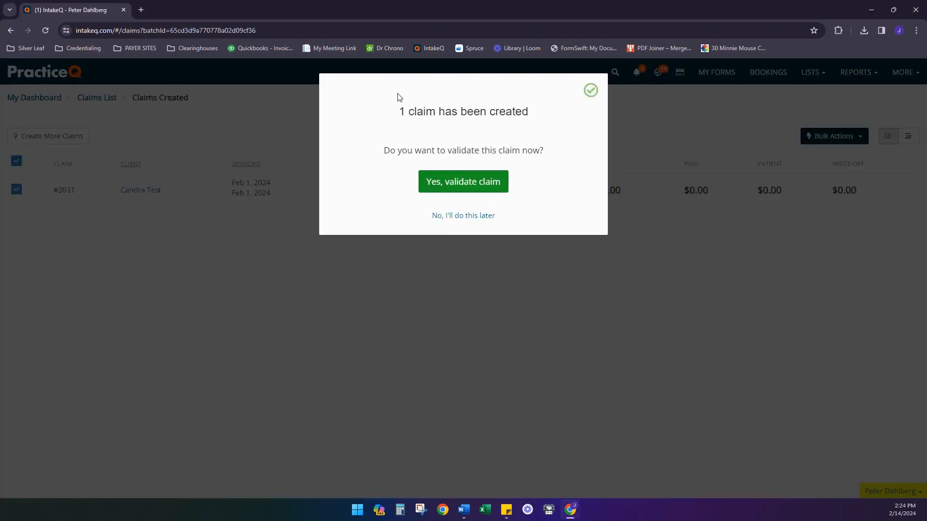
{"action": "left_click", "coordinate": [455, 217]}
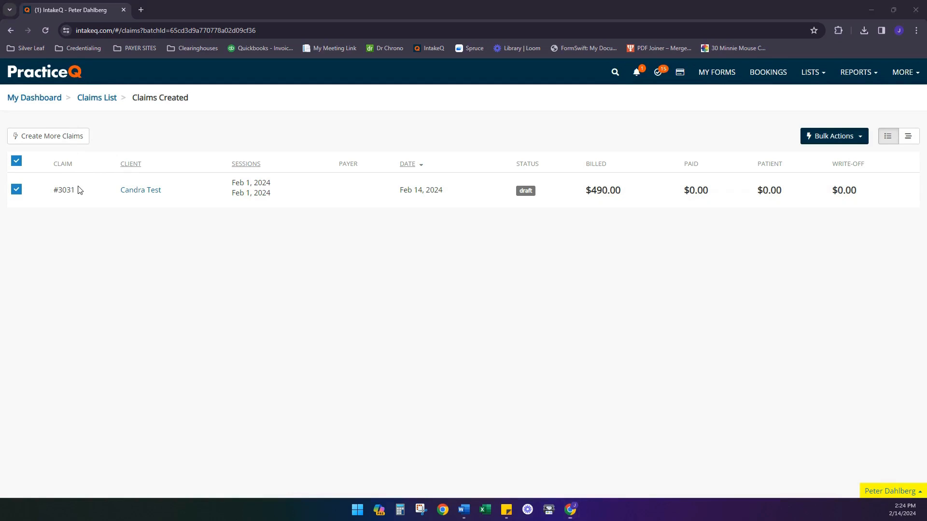
Step: Filter the claims list to Draft status with claim dates from Feb 01, 1974 to Aug 14, 2024
{"action": "left_click", "coordinate": [96, 99]}
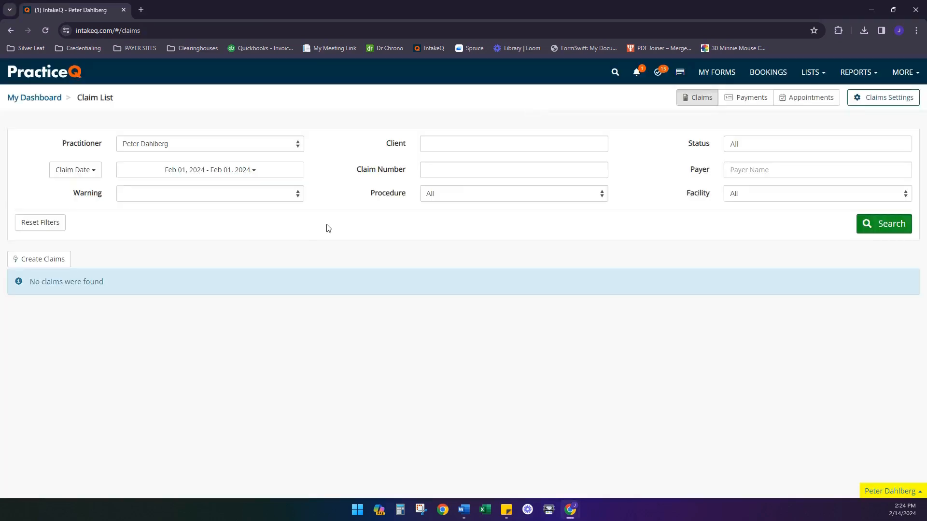
{"action": "left_click", "coordinate": [789, 148]}
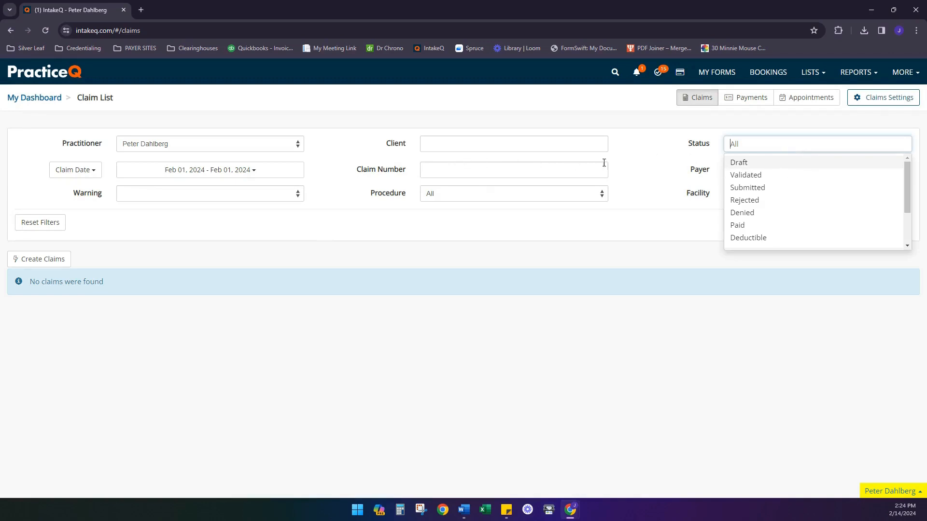
{"action": "left_click", "coordinate": [756, 166]}
{"action": "left_click", "coordinate": [644, 236]}
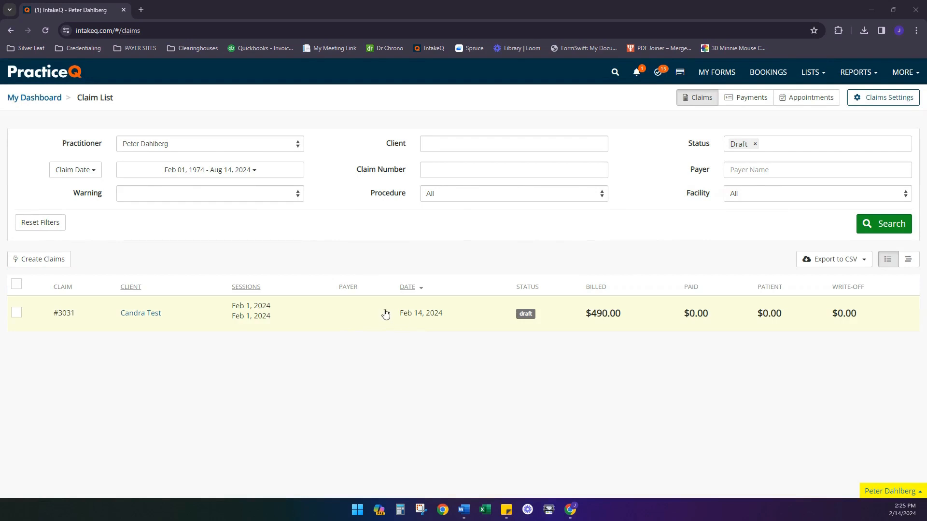
Step: Open the draft claim, examine its Patient, Insurance Payer and Insured sections for missing information, and close it
{"action": "left_click", "coordinate": [434, 317]}
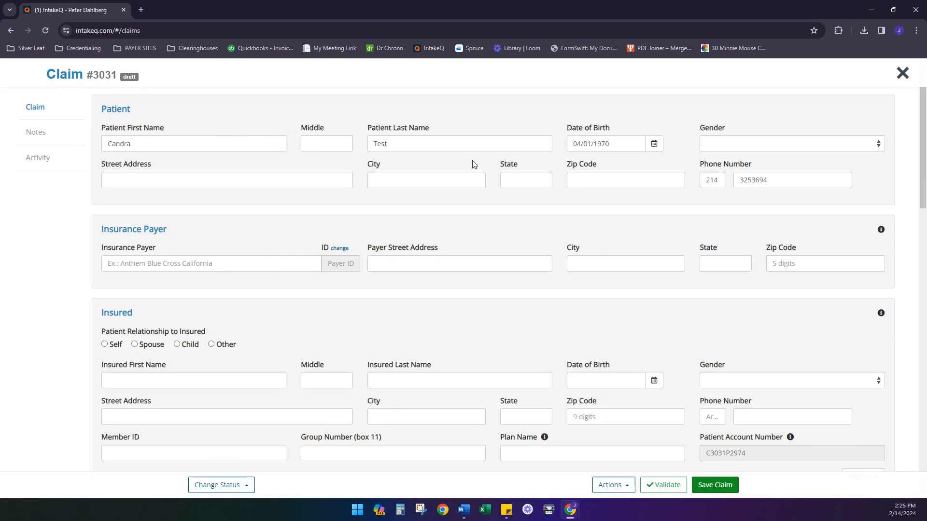
{"action": "scroll", "coordinate": [473, 164], "scroll_direction": "down", "scroll_amount": 1}
{"action": "left_click_drag", "start_coordinate": [99, 187], "coordinate": [180, 189]}
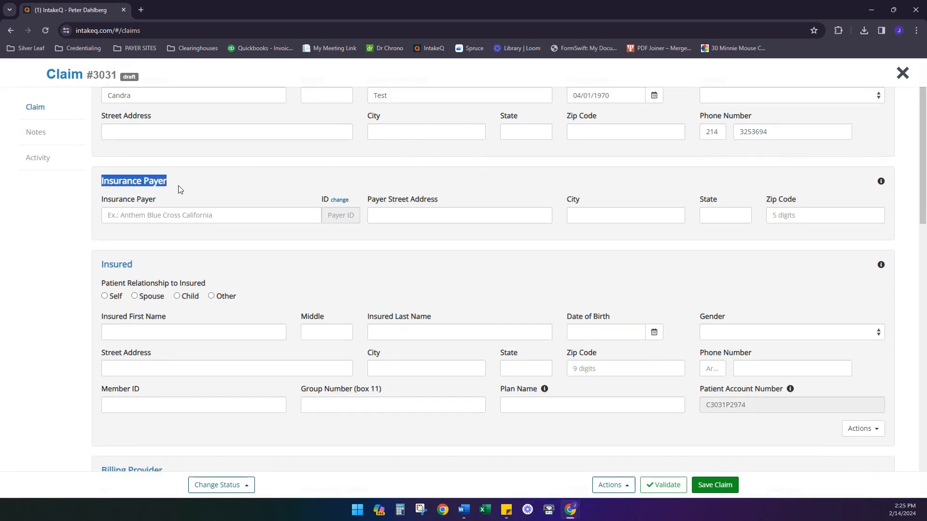
{"action": "left_click", "coordinate": [274, 247]}
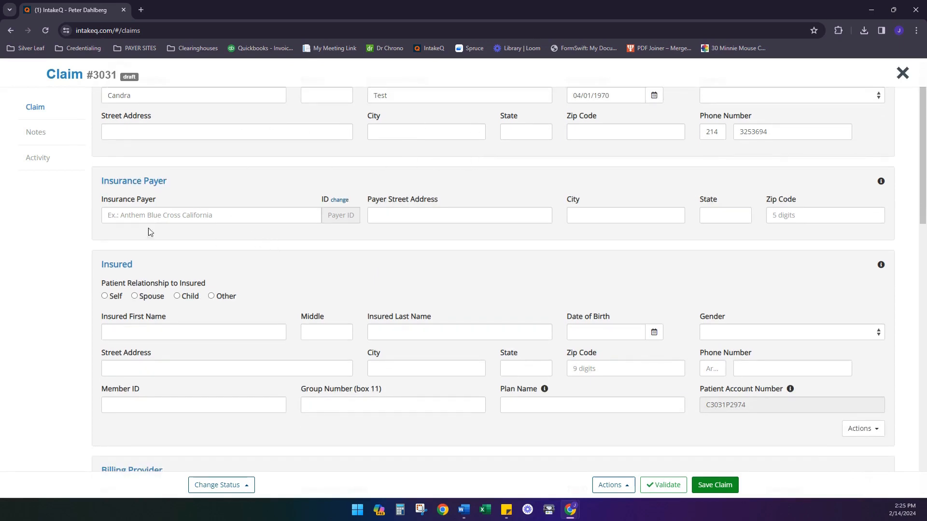
{"action": "left_click", "coordinate": [106, 216]}
{"action": "left_click", "coordinate": [297, 251]}
{"action": "scroll", "coordinate": [405, 253], "scroll_direction": "down", "scroll_amount": 1}
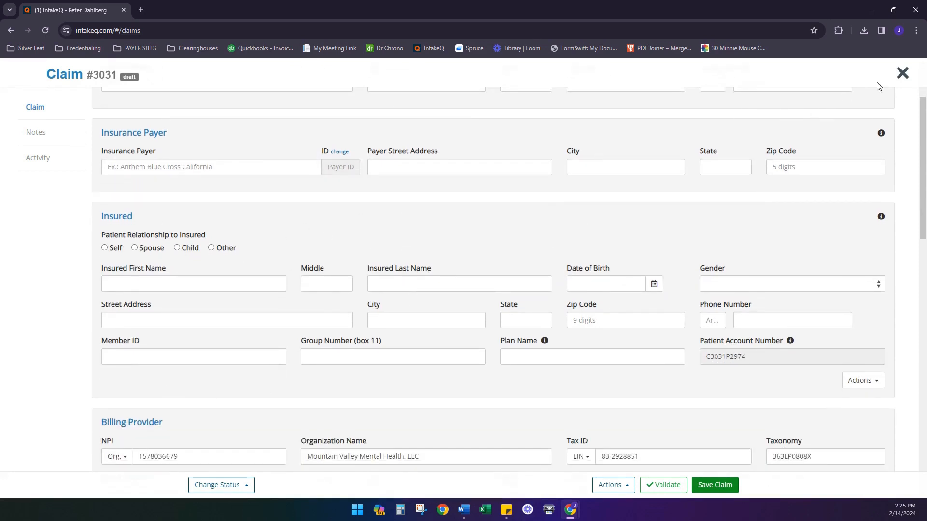
{"action": "left_click", "coordinate": [902, 73]}
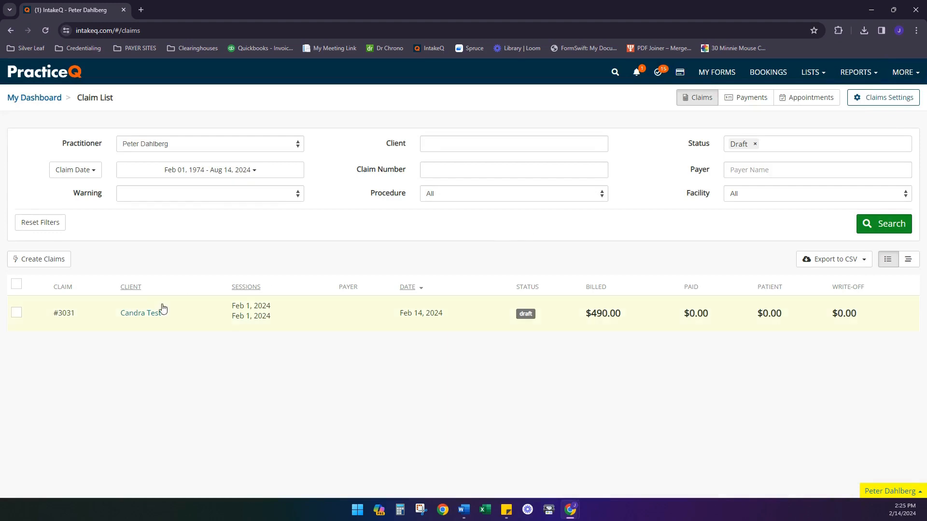
Step: Open the draft claim's client profile in a new tab and make its basic information editable
{"action": "right_click", "coordinate": [148, 313]}
{"action": "left_click", "coordinate": [173, 322]}
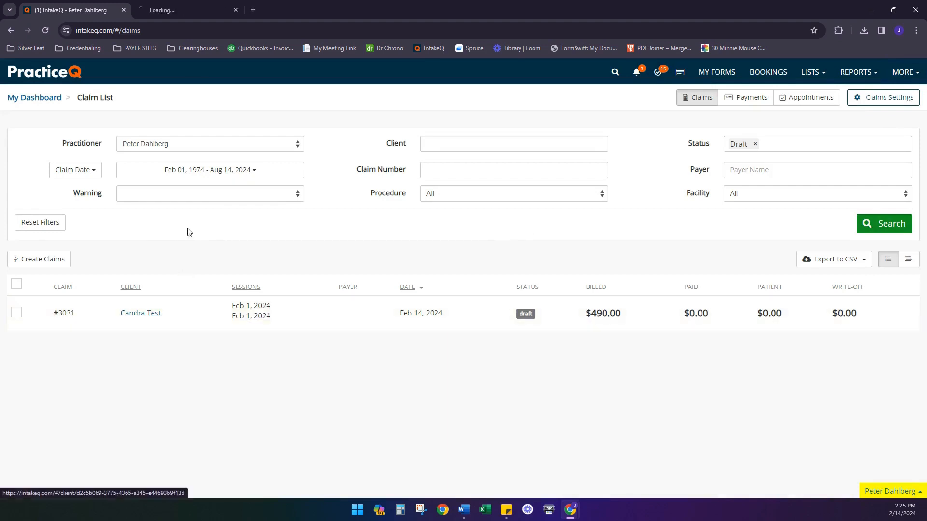
{"action": "left_click", "coordinate": [195, 8]}
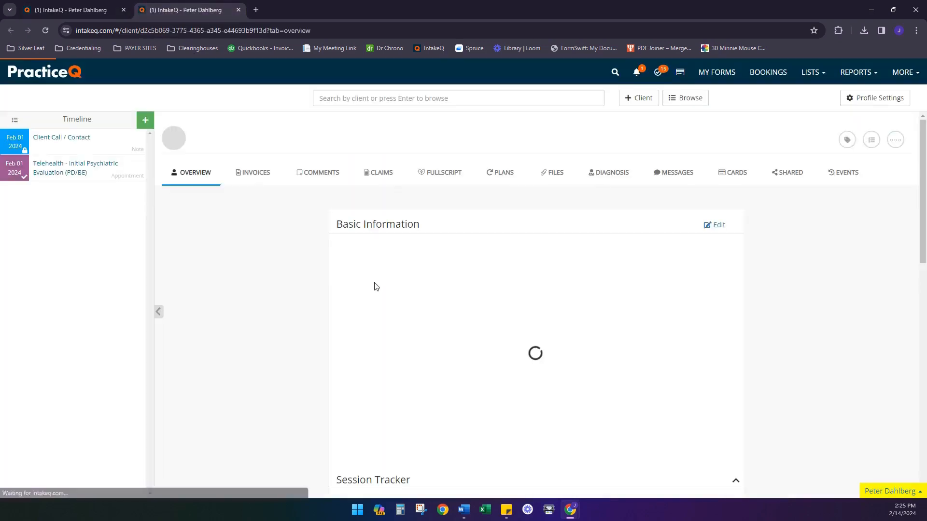
{"action": "left_click", "coordinate": [715, 225]}
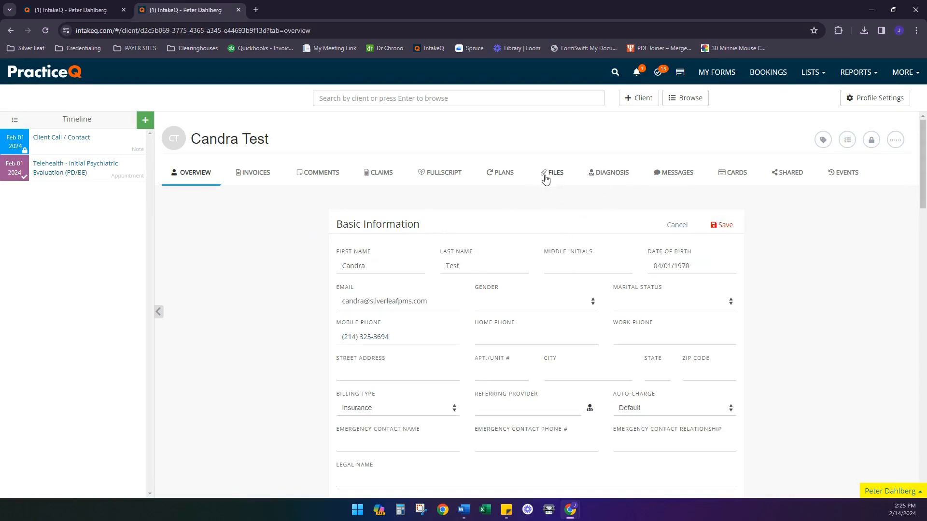
Step: Fill in the primary insurance with Aetna Healthcare, a placeholder member ID, and Self as the client's relationship to the policyholder
{"action": "scroll", "coordinate": [631, 206], "scroll_direction": "down", "scroll_amount": 20}
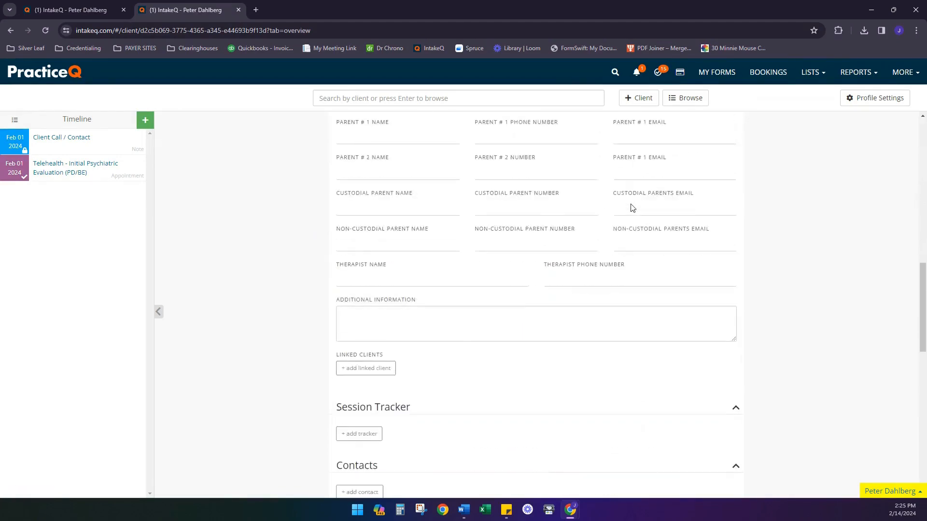
{"action": "left_click", "coordinate": [439, 219]}
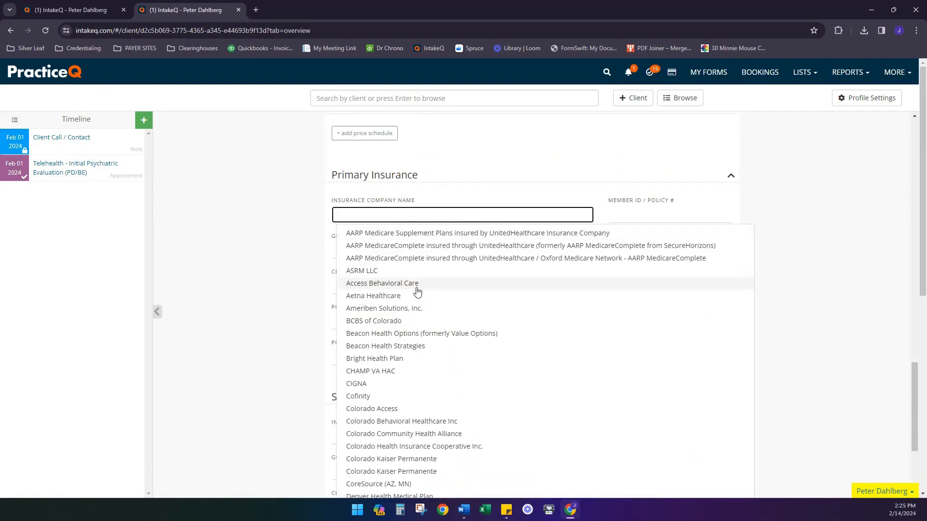
{"action": "left_click", "coordinate": [411, 300]}
{"action": "left_click", "coordinate": [666, 213]}
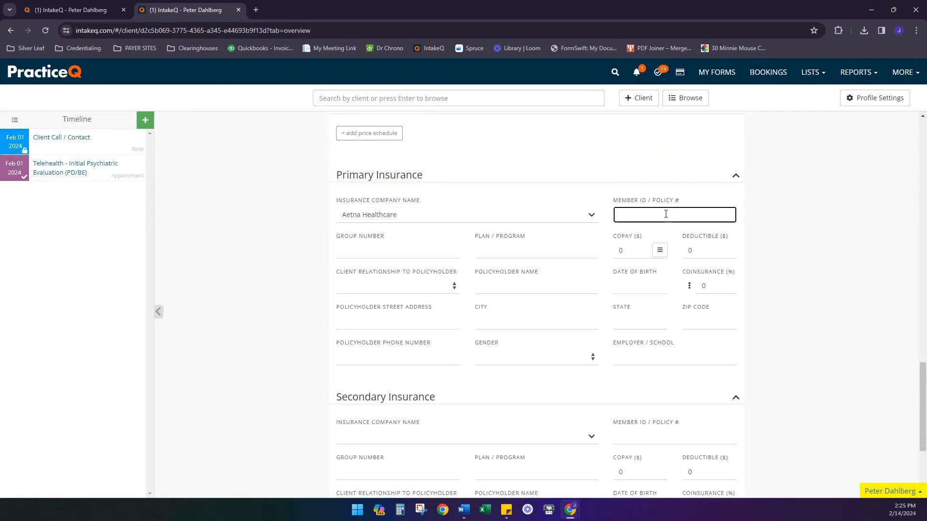
{"action": "left_click", "coordinate": [456, 280]}
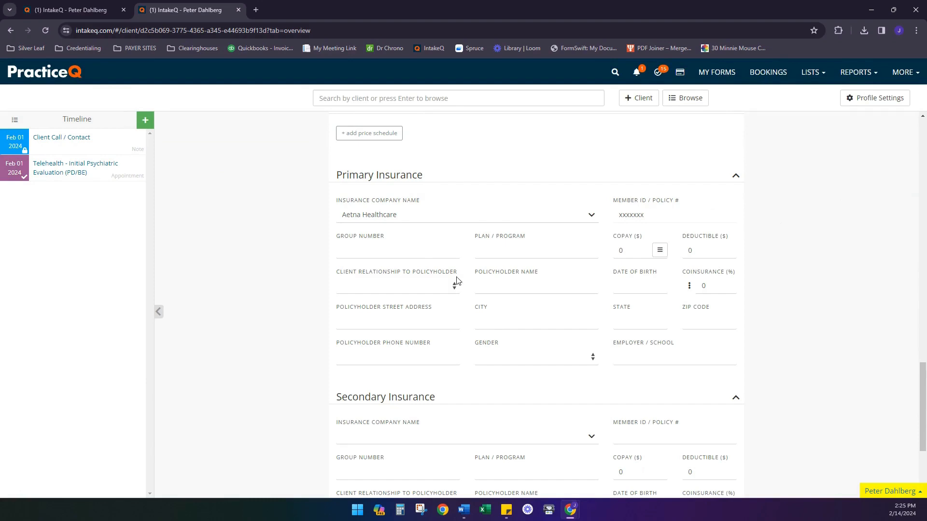
{"action": "left_click", "coordinate": [389, 289]}
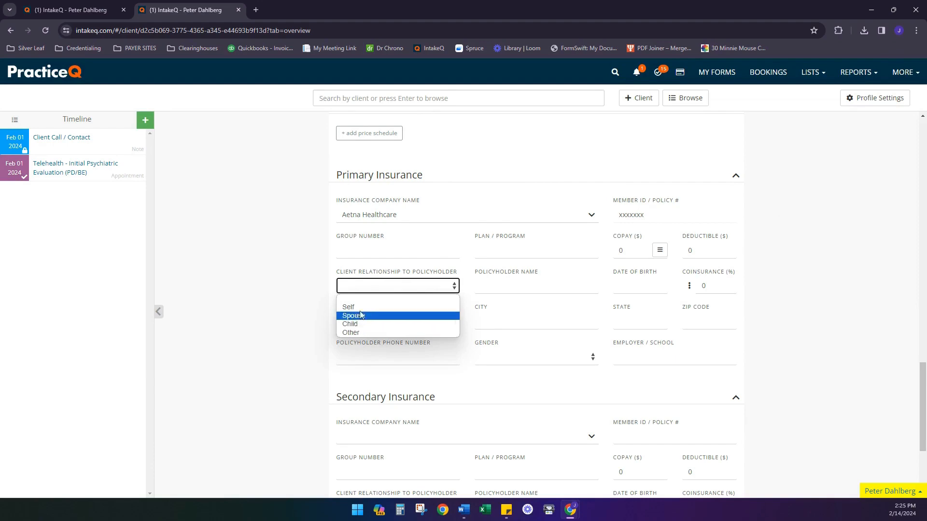
{"action": "left_click", "coordinate": [388, 306]}
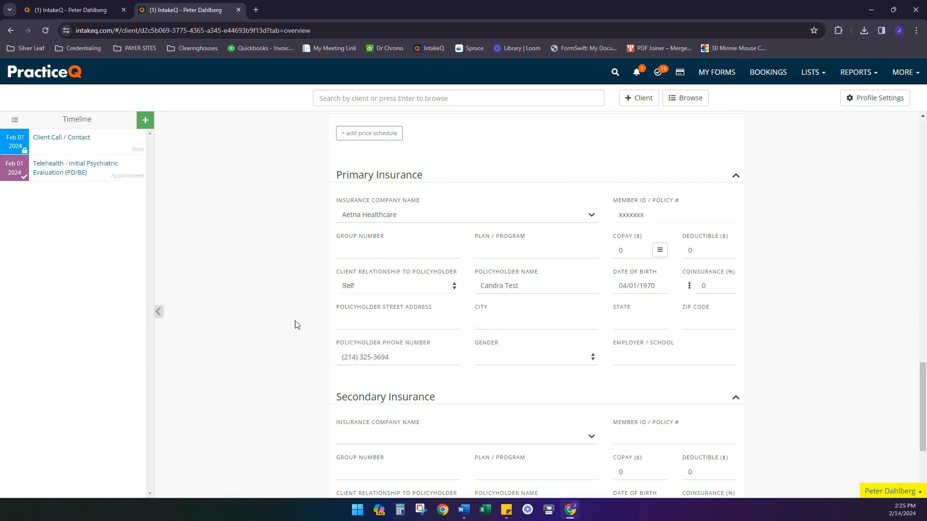
Step: Enter the client's street address, unit number, city, state and zip code in the basic information
{"action": "scroll", "coordinate": [293, 323], "scroll_direction": "up", "scroll_amount": 20}
{"action": "left_click", "coordinate": [370, 275]}
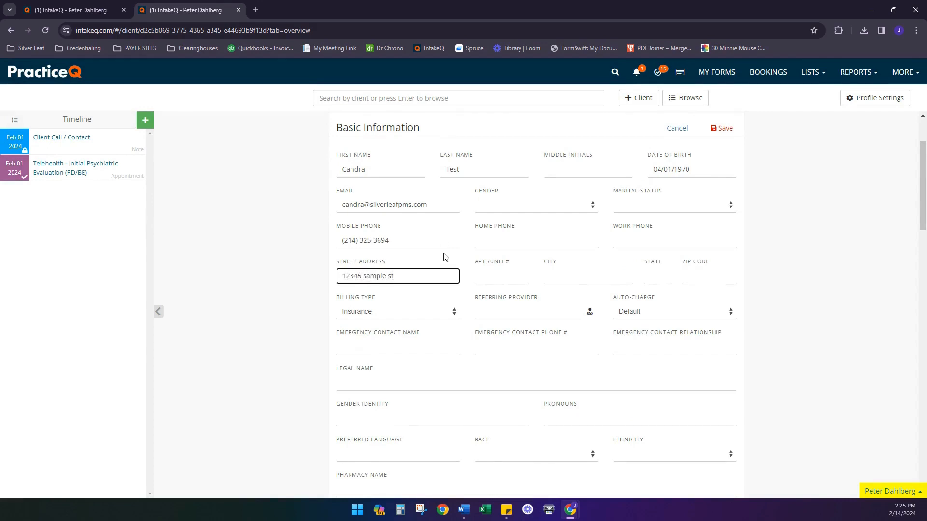
{"action": "key", "text": "Tab"}
{"action": "type", "text": "103"}
{"action": "key", "text": "Tab"}
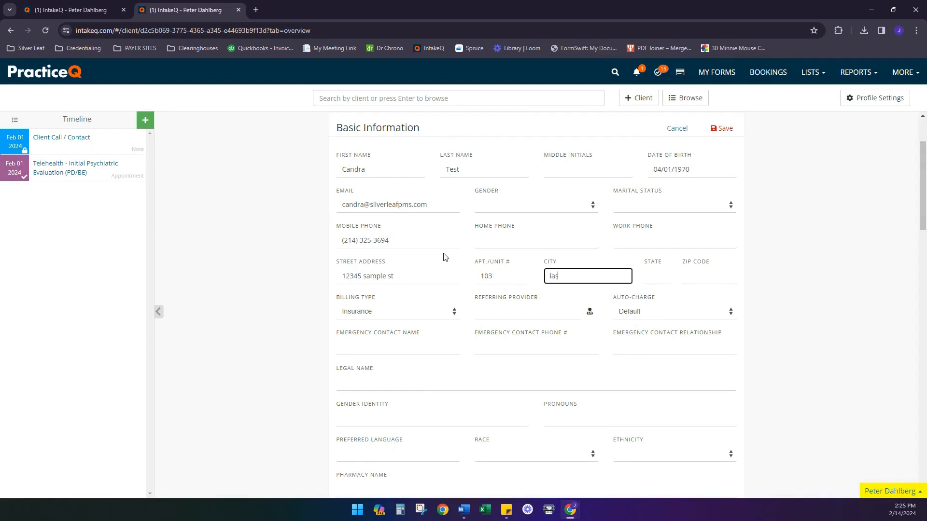
{"action": "key", "text": "Tab"}
{"action": "type", "text": "nb"}
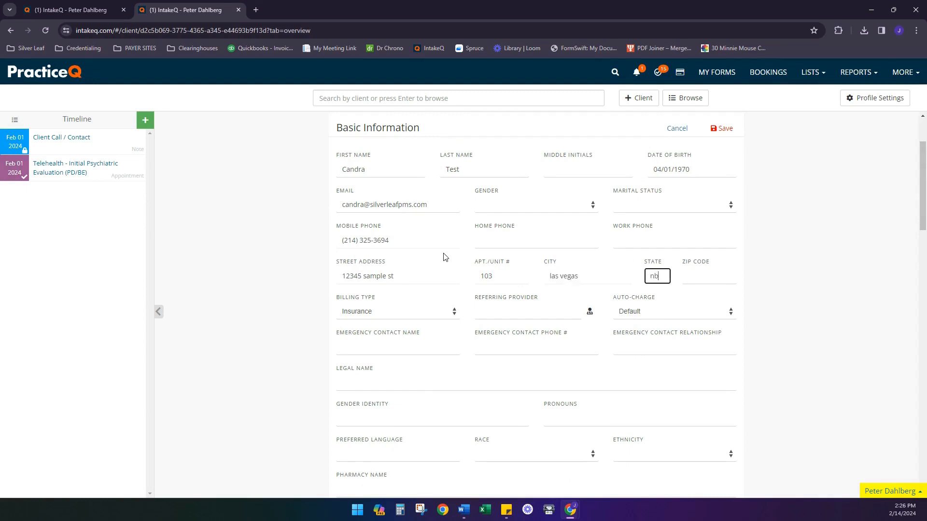
{"action": "key", "text": "Tab"}
{"action": "key", "text": "shift+Tab"}
{"action": "type", "text": "nv"}
{"action": "key", "text": "Tab"}
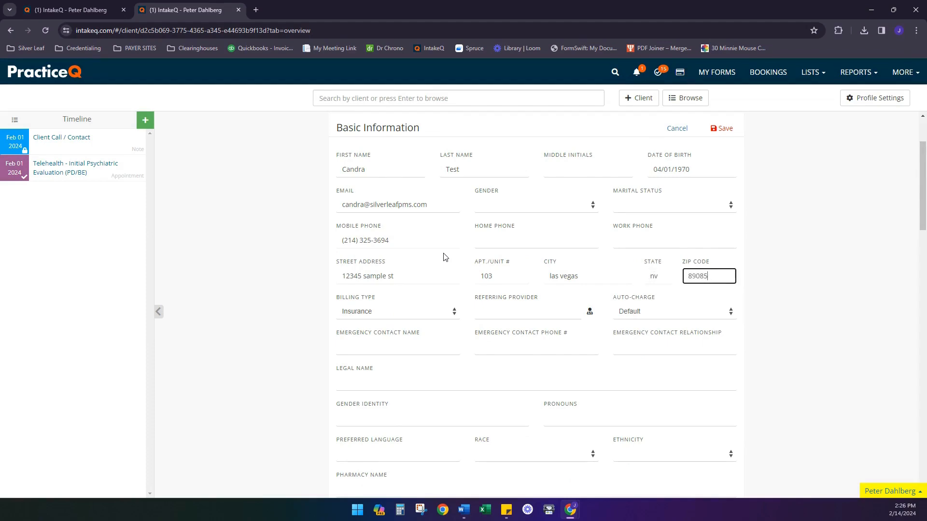
{"action": "left_click", "coordinate": [863, 288]}
Step: Clear and reselect Self as the relationship to the primary policyholder to refill the address, and choose the policyholder's gender
{"action": "scroll", "coordinate": [726, 205], "scroll_direction": "down", "scroll_amount": 20}
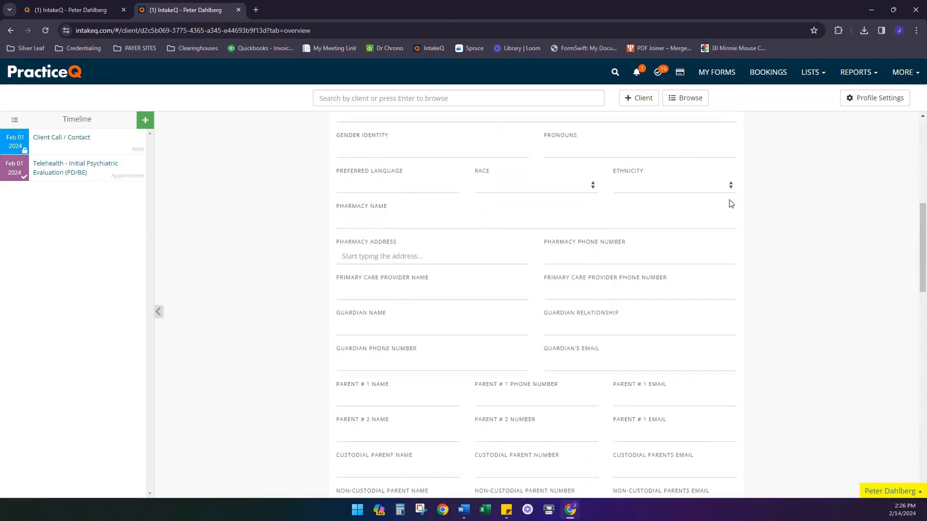
{"action": "left_click", "coordinate": [368, 241]}
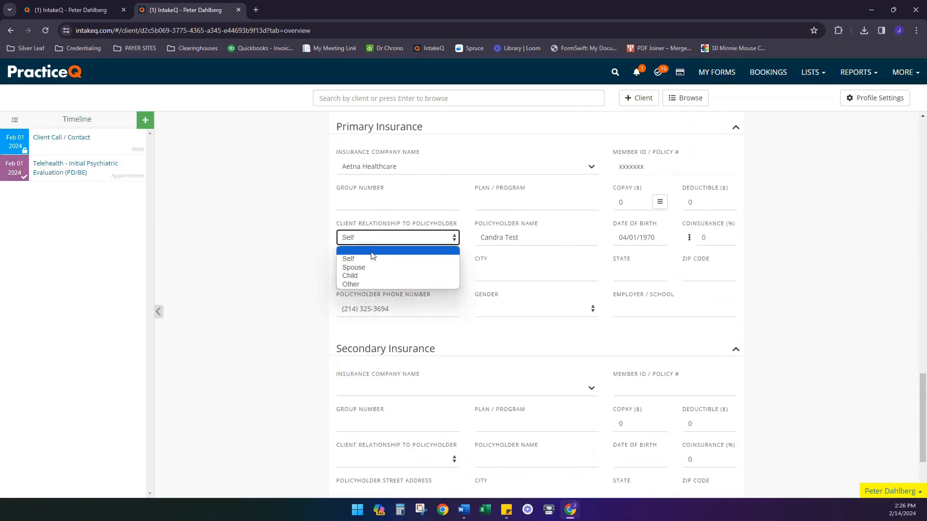
{"action": "left_click", "coordinate": [373, 250]}
{"action": "left_click", "coordinate": [374, 243]}
{"action": "left_click", "coordinate": [364, 259]}
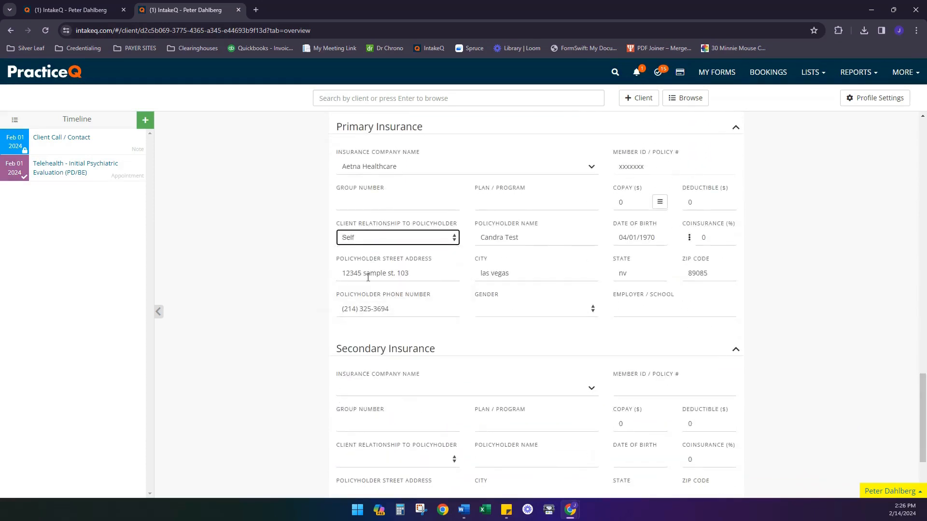
{"action": "left_click", "coordinate": [549, 314]}
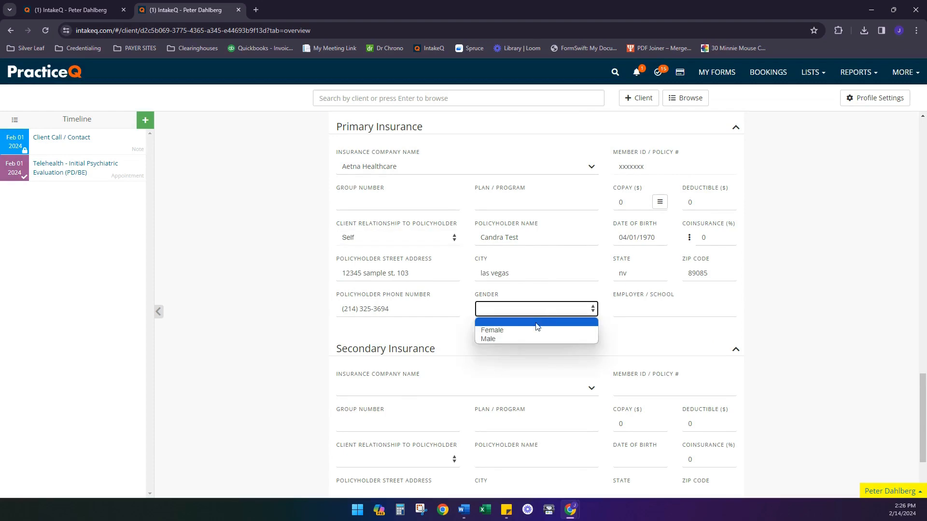
{"action": "left_click", "coordinate": [535, 327]}
Step: Set the client's gender to Female in the basic information and save the profile
{"action": "scroll", "coordinate": [684, 320], "scroll_direction": "up", "scroll_amount": 10}
{"action": "scroll", "coordinate": [684, 319], "scroll_direction": "up", "scroll_amount": 10}
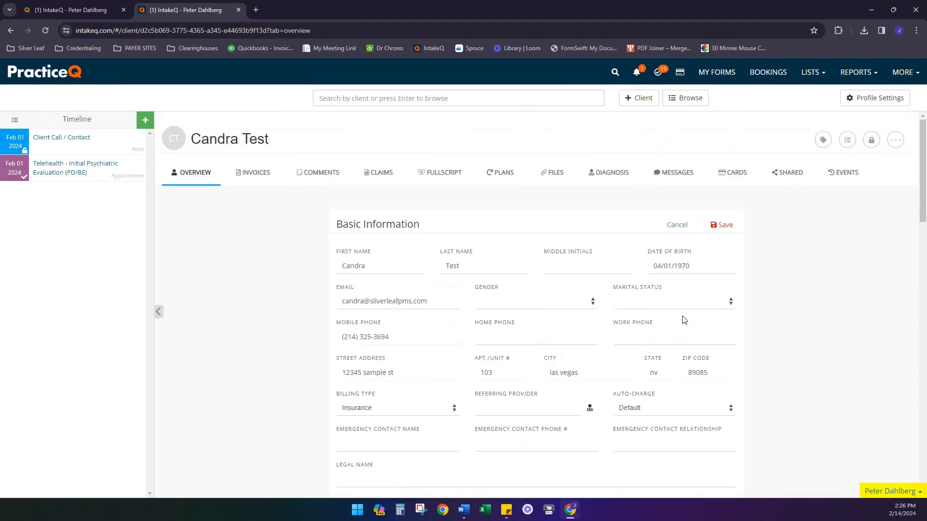
{"action": "left_click", "coordinate": [638, 303]}
{"action": "left_click", "coordinate": [550, 304]}
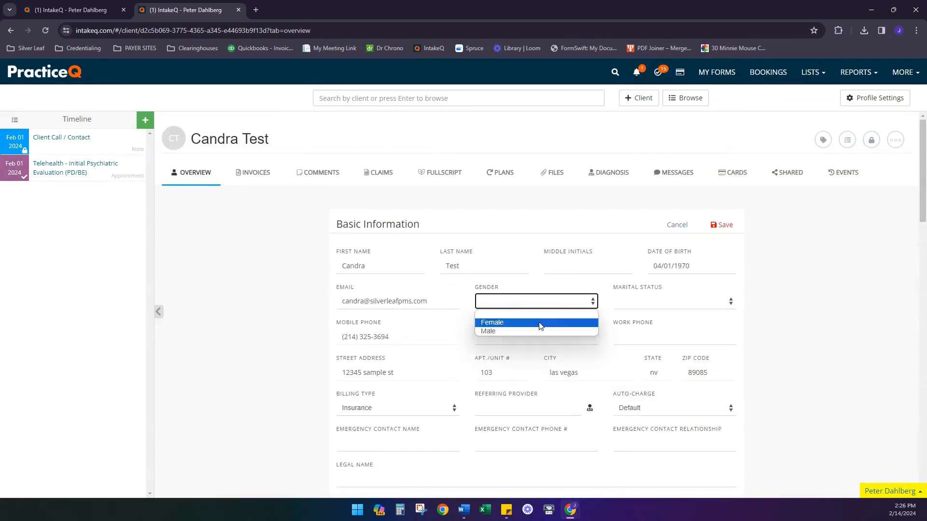
{"action": "left_click", "coordinate": [541, 321]}
{"action": "left_click", "coordinate": [721, 225]}
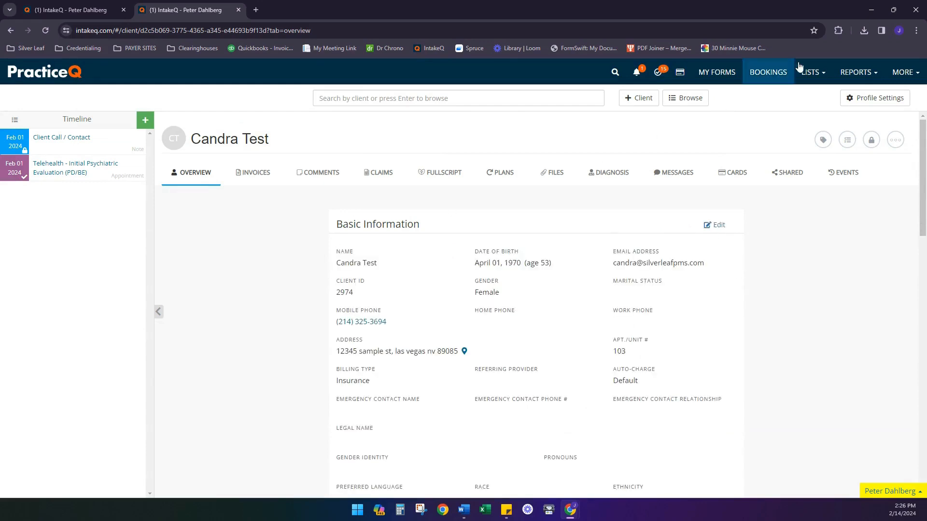
Step: Return to the claims list from the client profile
{"action": "left_click", "coordinate": [818, 77]}
{"action": "left_click", "coordinate": [778, 201]}
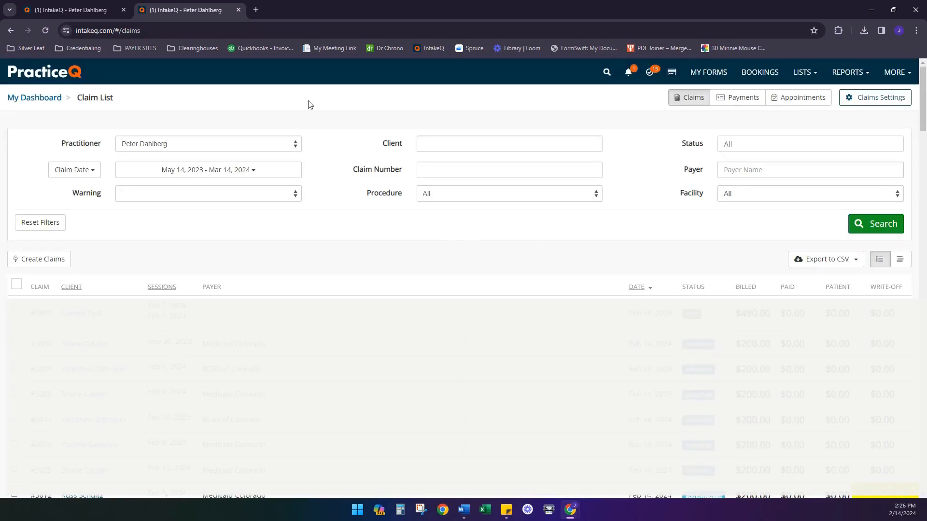
Step: Filter the claim list to Draft status and open the draft claim
{"action": "left_click", "coordinate": [736, 143]}
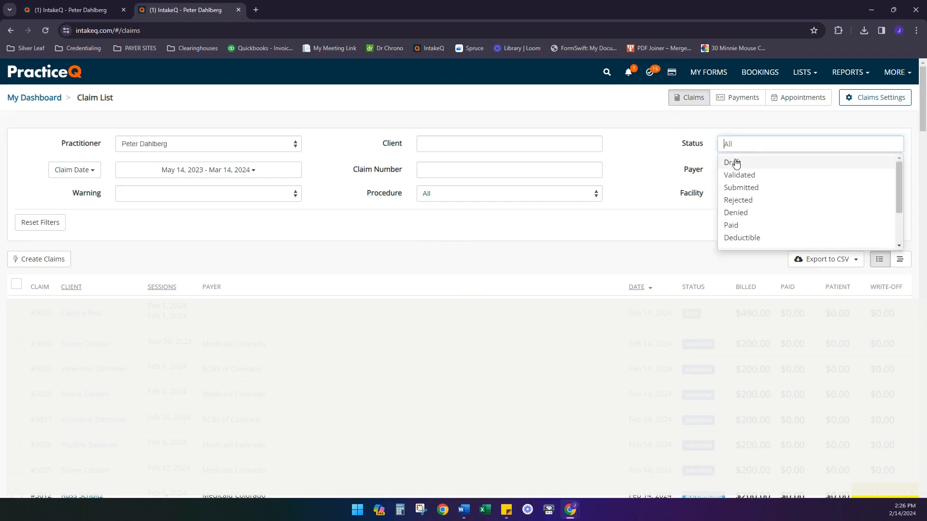
{"action": "left_click", "coordinate": [734, 161]}
{"action": "left_click", "coordinate": [623, 224]}
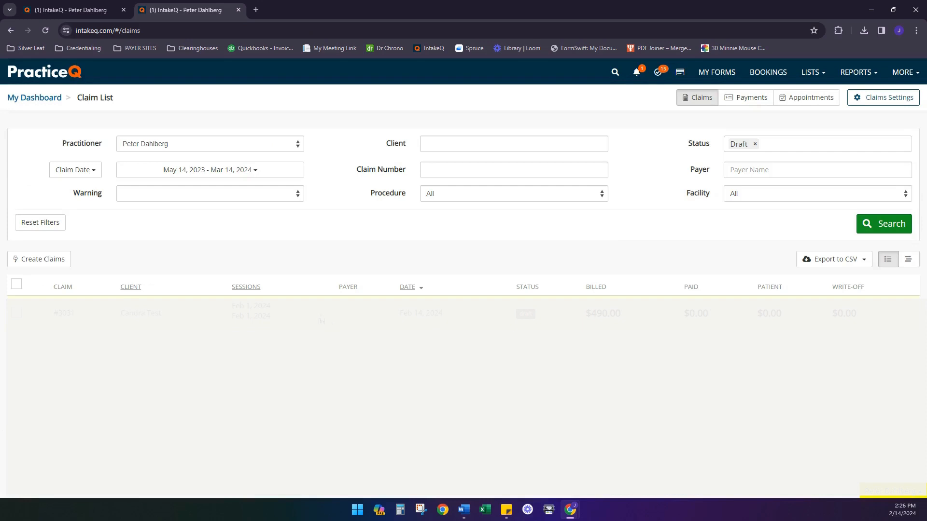
{"action": "left_click", "coordinate": [397, 320]}
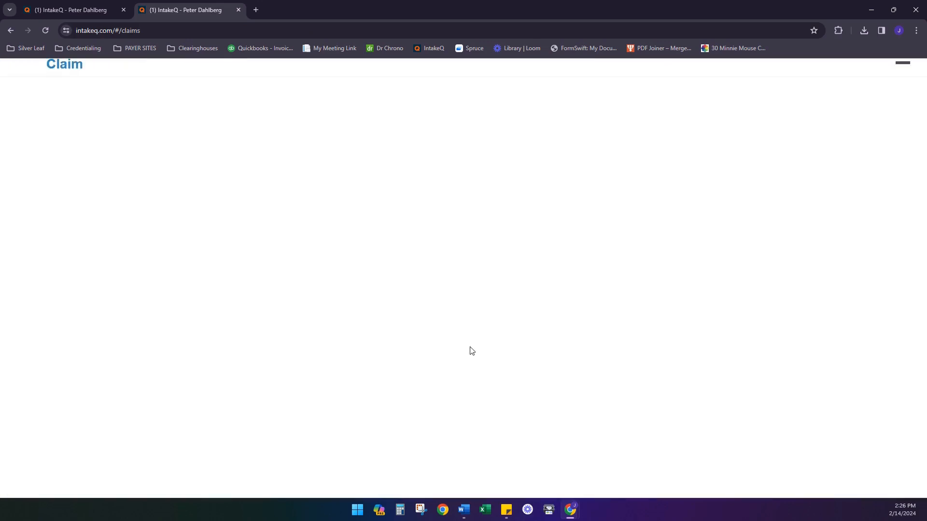
Step: Populate the claim's Insured section with the client's primary insurance
{"action": "scroll", "coordinate": [669, 263], "scroll_direction": "down", "scroll_amount": 3}
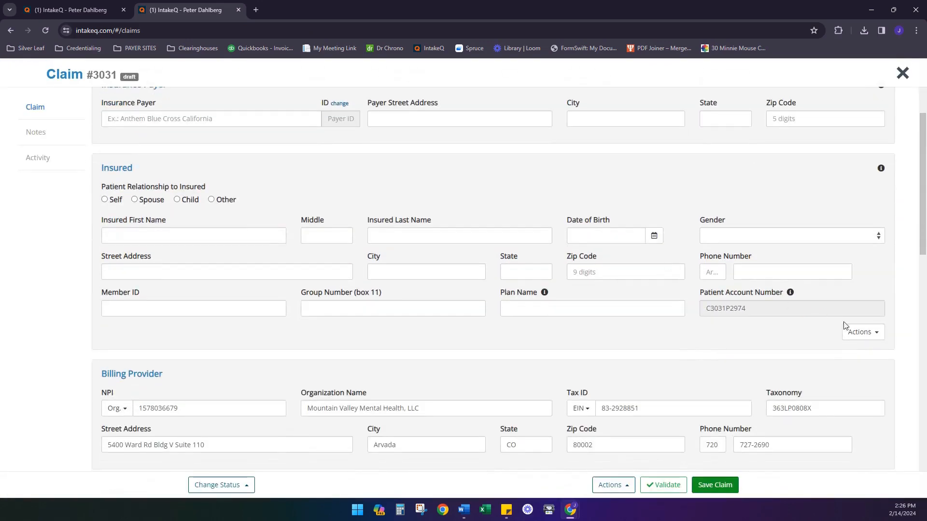
{"action": "left_click", "coordinate": [871, 336]}
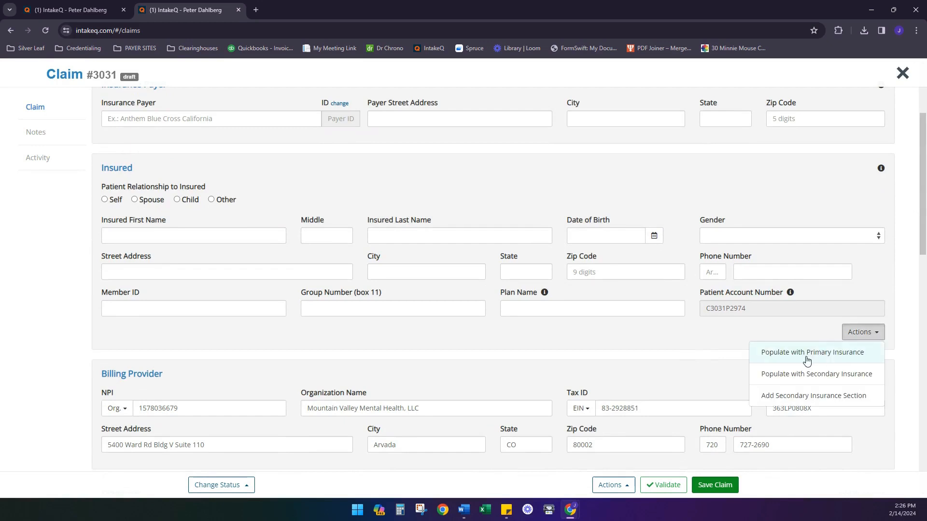
{"action": "left_click", "coordinate": [775, 353]}
Step: Copy the insured's street address and city into the matching fields of the Patient section
{"action": "scroll", "coordinate": [431, 258], "scroll_direction": "up", "scroll_amount": 1}
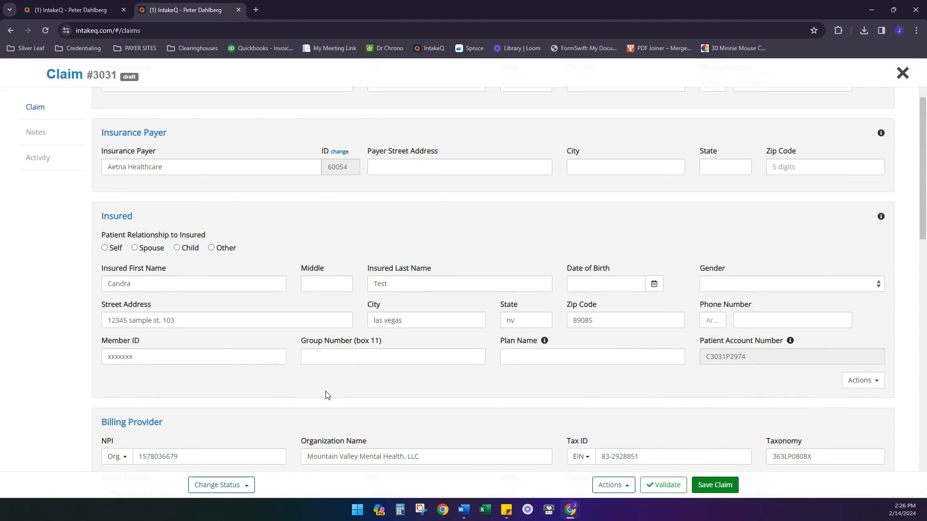
{"action": "scroll", "coordinate": [555, 357], "scroll_direction": "up", "scroll_amount": 2}
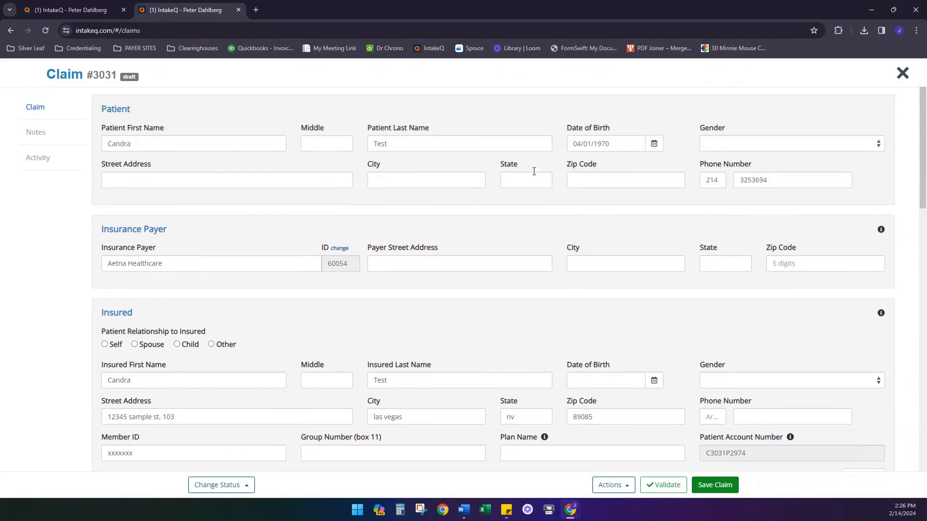
{"action": "left_click", "coordinate": [184, 181]}
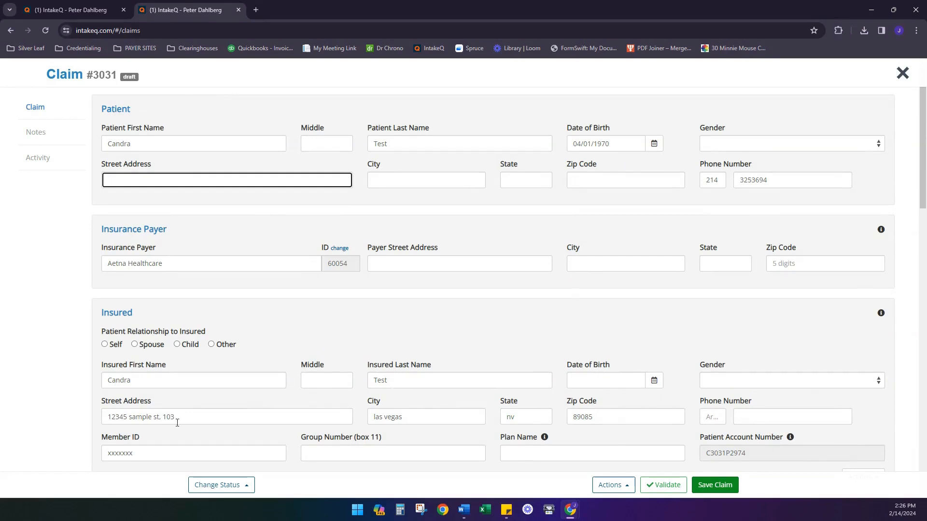
{"action": "triple_click", "coordinate": [179, 420]}
{"action": "key", "text": "ctrl+c"}
{"action": "left_click", "coordinate": [185, 181]}
{"action": "key", "text": "ctrl+v"}
{"action": "triple_click", "coordinate": [393, 423]}
{"action": "key", "text": "ctrl+c"}
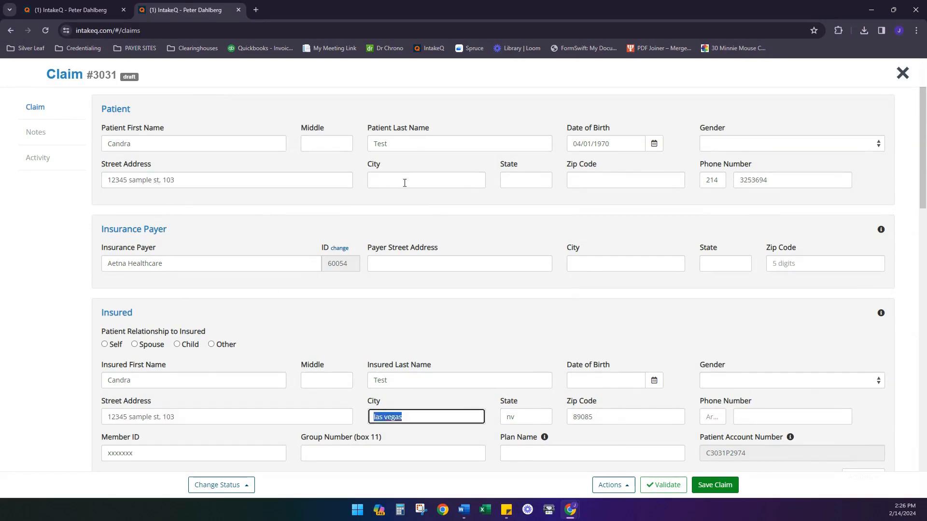
{"action": "left_click", "coordinate": [404, 183]}
{"action": "key", "text": "ctrl+v"}
Step: Fill in the patient's state and zip code to match the insured's address
{"action": "double_click", "coordinate": [518, 417]}
{"action": "left_click", "coordinate": [526, 180]}
{"action": "type", "text": "nv"}
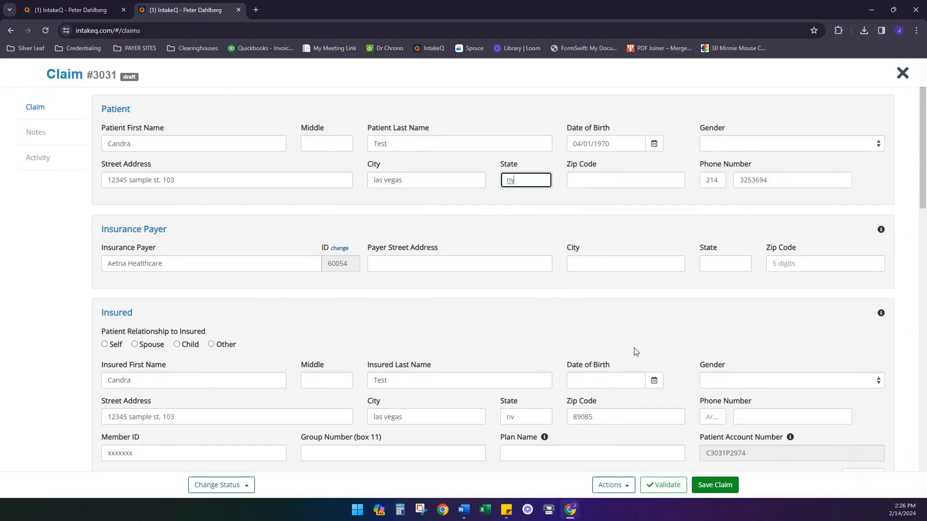
{"action": "double_click", "coordinate": [579, 417]}
{"action": "left_click", "coordinate": [577, 180]}
{"action": "type", "text": "89085"}
Step: Set the gender to Female in the claim's Patient section
{"action": "left_click_drag", "start_coordinate": [693, 151], "coordinate": [720, 148]}
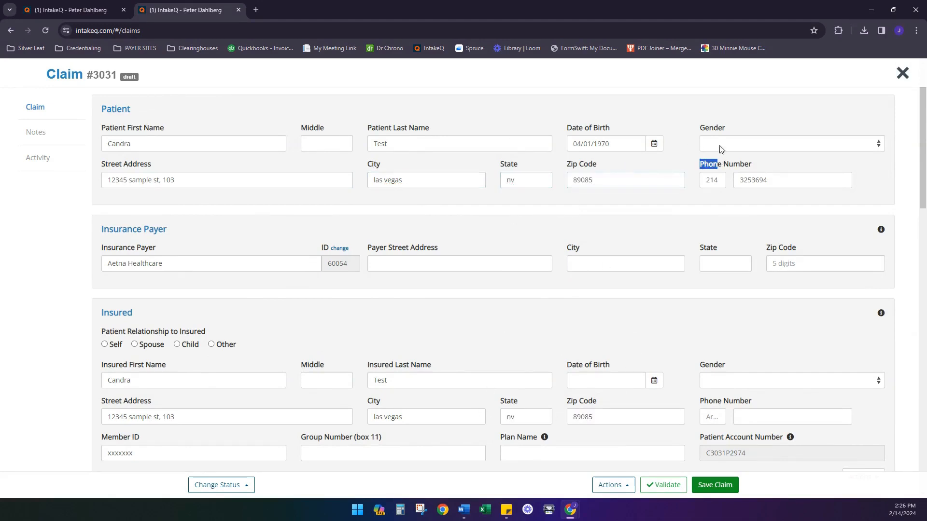
{"action": "left_click", "coordinate": [721, 149]}
{"action": "left_click", "coordinate": [728, 166]}
{"action": "left_click", "coordinate": [726, 319]}
Step: Review the claim's Insured, Billing Provider and Diagnosis sections for missing information
{"action": "scroll", "coordinate": [584, 277], "scroll_direction": "down", "scroll_amount": 2}
{"action": "scroll", "coordinate": [583, 277], "scroll_direction": "down", "scroll_amount": 2}
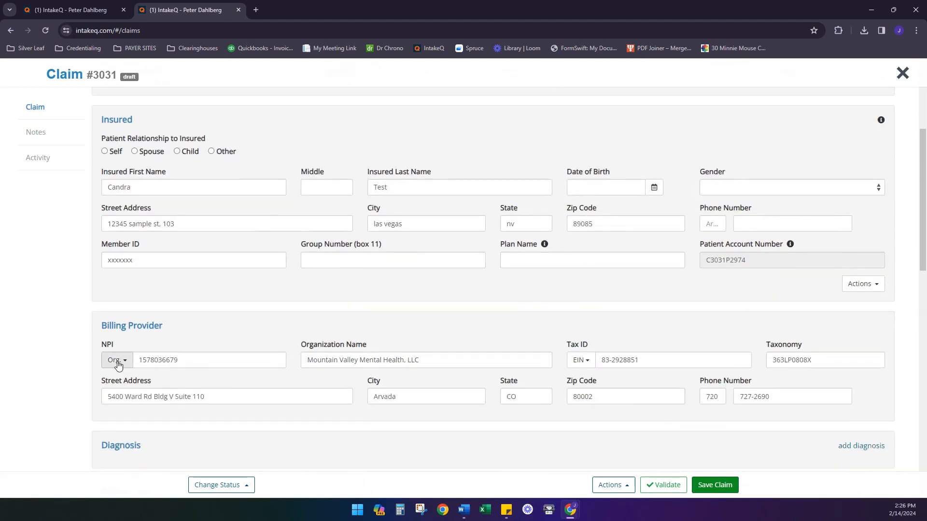
{"action": "scroll", "coordinate": [213, 329], "scroll_direction": "down", "scroll_amount": 1}
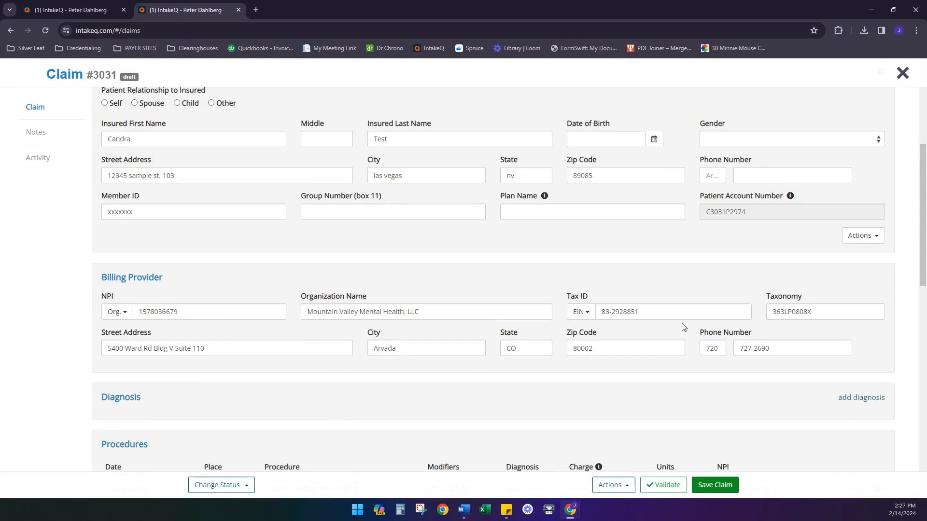
{"action": "scroll", "coordinate": [499, 304], "scroll_direction": "down", "scroll_amount": 4}
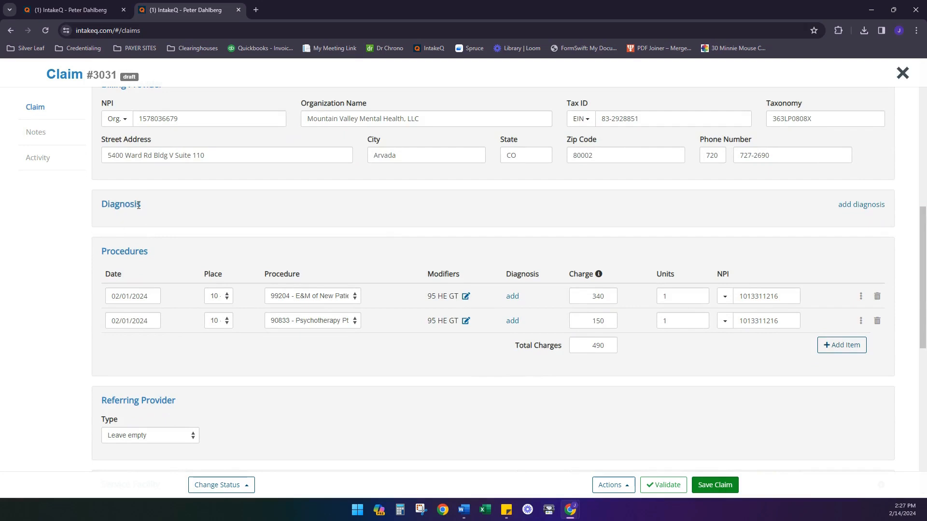
{"action": "left_click_drag", "start_coordinate": [136, 207], "coordinate": [105, 208]}
{"action": "left_click", "coordinate": [119, 213]}
{"action": "left_click_drag", "start_coordinate": [149, 205], "coordinate": [86, 202]}
{"action": "left_click", "coordinate": [114, 215]}
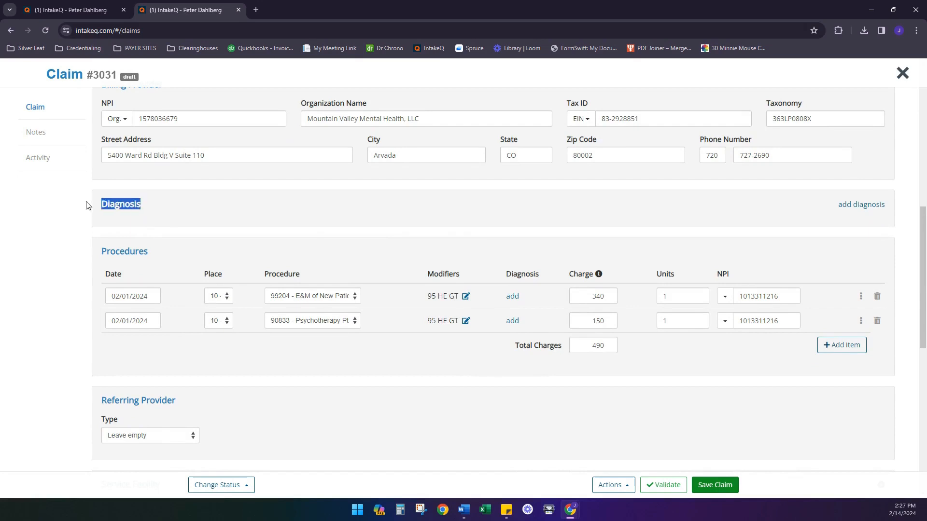
{"action": "left_click", "coordinate": [141, 219]}
{"action": "left_click_drag", "start_coordinate": [151, 213], "coordinate": [103, 217]}
{"action": "left_click", "coordinate": [121, 222]}
{"action": "left_click", "coordinate": [107, 222]}
Step: Add diagnosis codes Z13.3 and G47.00 (Insomnia, unspecified) to the claim
{"action": "left_click", "coordinate": [853, 209]}
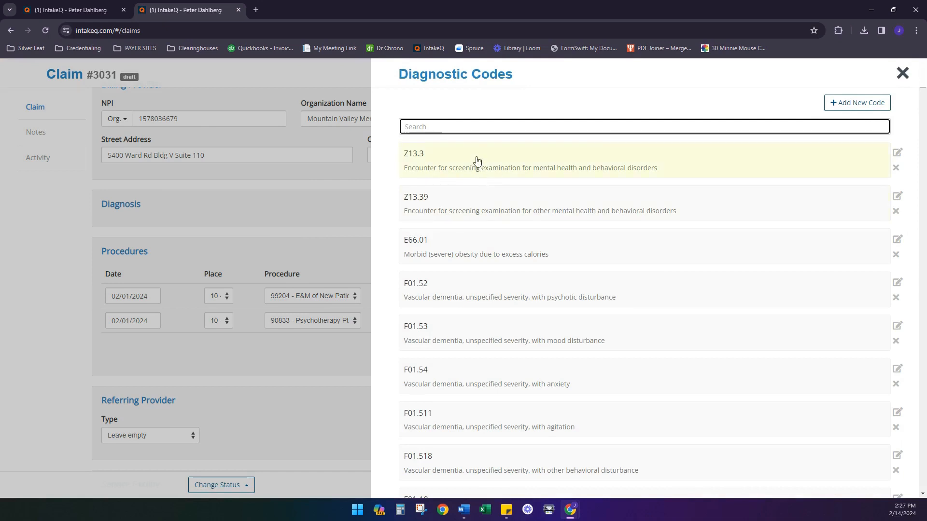
{"action": "left_click", "coordinate": [437, 154]}
{"action": "left_click", "coordinate": [427, 128]}
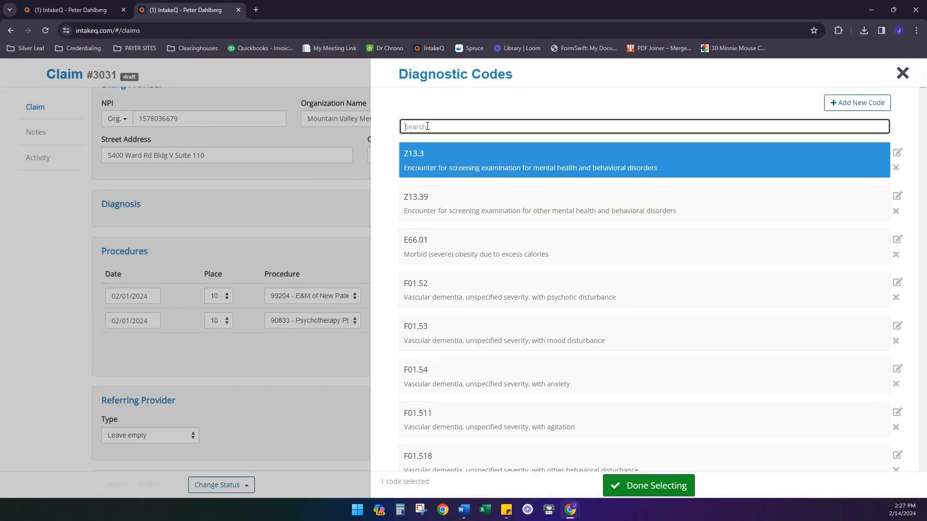
{"action": "type", "text": "g47.00"}
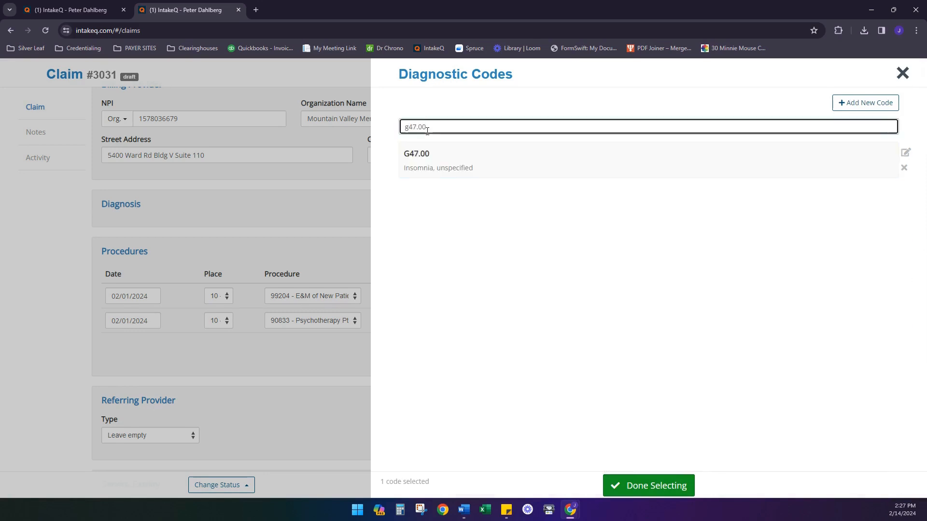
{"action": "left_click", "coordinate": [433, 168]}
{"action": "left_click", "coordinate": [640, 488]}
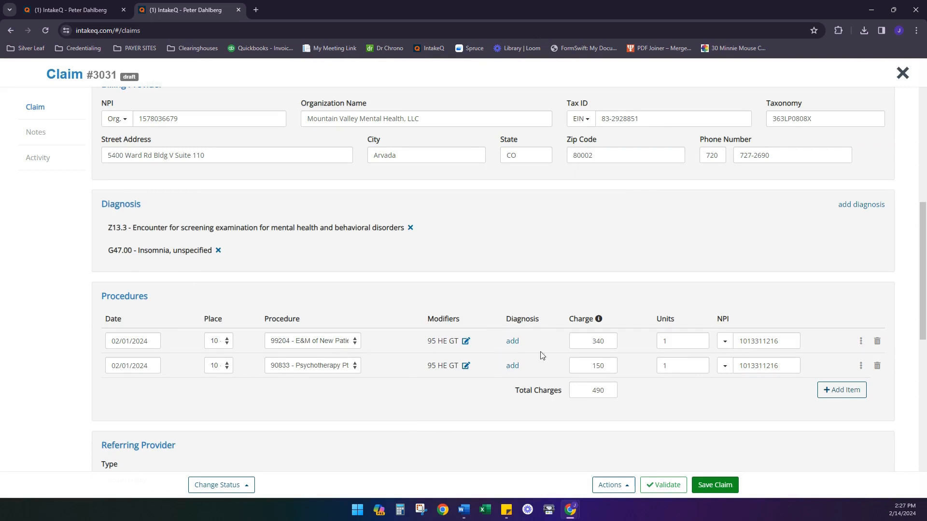
Step: Assign diagnoses to procedure 99204, clearing the first selection and reselecting Z13.3 followed by G47.00
{"action": "left_click", "coordinate": [512, 341]}
{"action": "left_click", "coordinate": [408, 170]}
{"action": "left_click", "coordinate": [409, 147]}
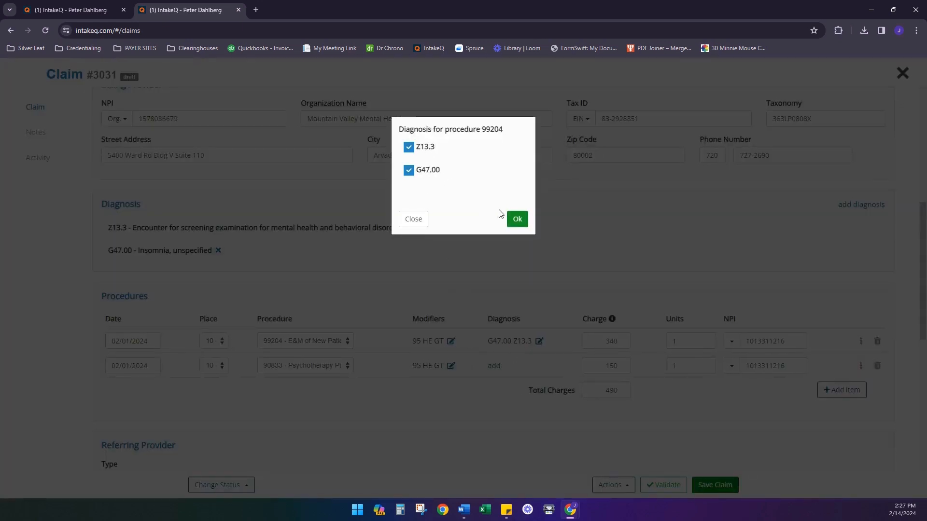
{"action": "left_click", "coordinate": [435, 172]}
{"action": "left_click", "coordinate": [424, 148]}
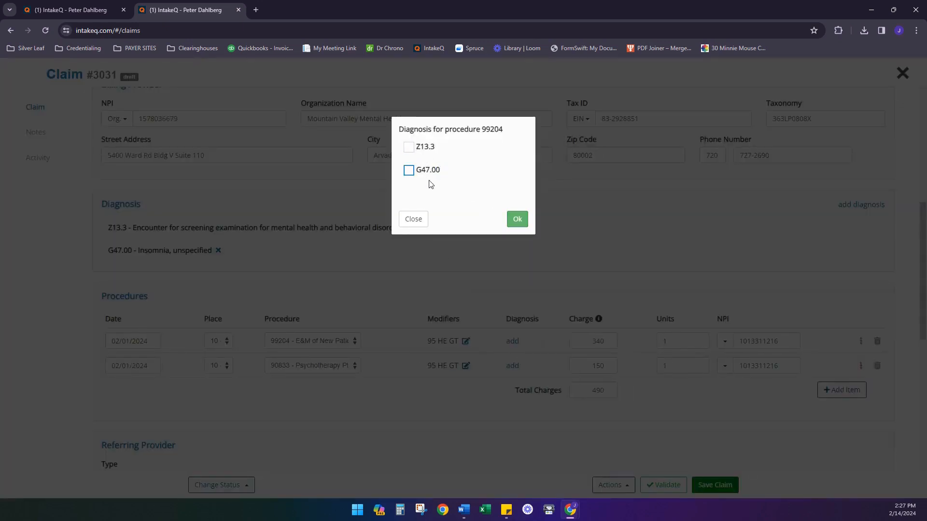
{"action": "left_click", "coordinate": [409, 147]}
{"action": "left_click", "coordinate": [408, 170]}
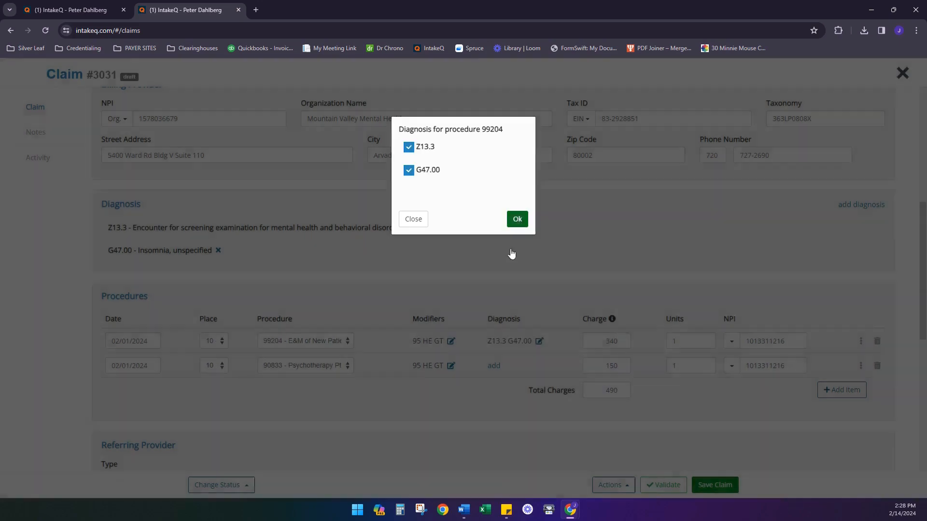
{"action": "left_click", "coordinate": [511, 253]}
Step: Assign diagnoses Z13.3 and G47.00 to procedure 90833
{"action": "left_click", "coordinate": [494, 365]}
{"action": "left_click", "coordinate": [408, 147]}
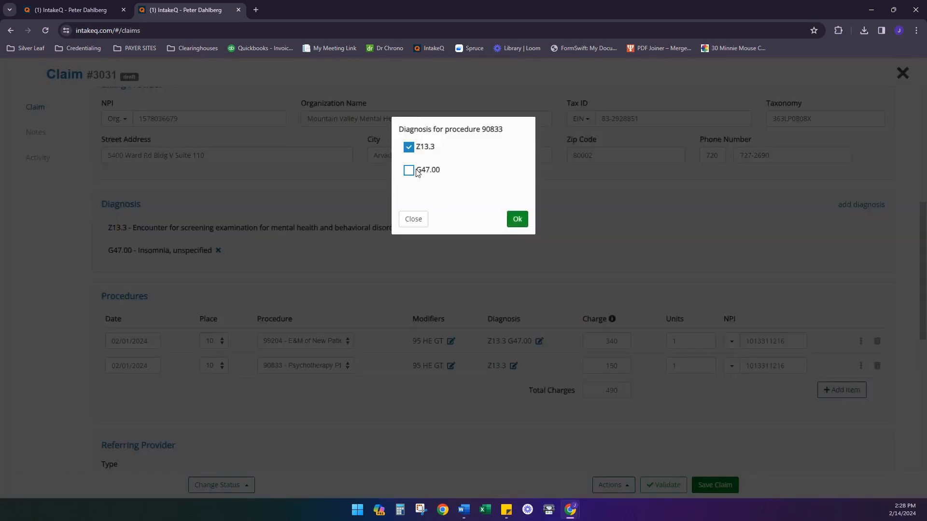
{"action": "left_click", "coordinate": [409, 170]}
{"action": "left_click", "coordinate": [511, 225]}
{"action": "double_click", "coordinate": [540, 281]}
{"action": "scroll", "coordinate": [587, 292], "scroll_direction": "down", "scroll_amount": 2}
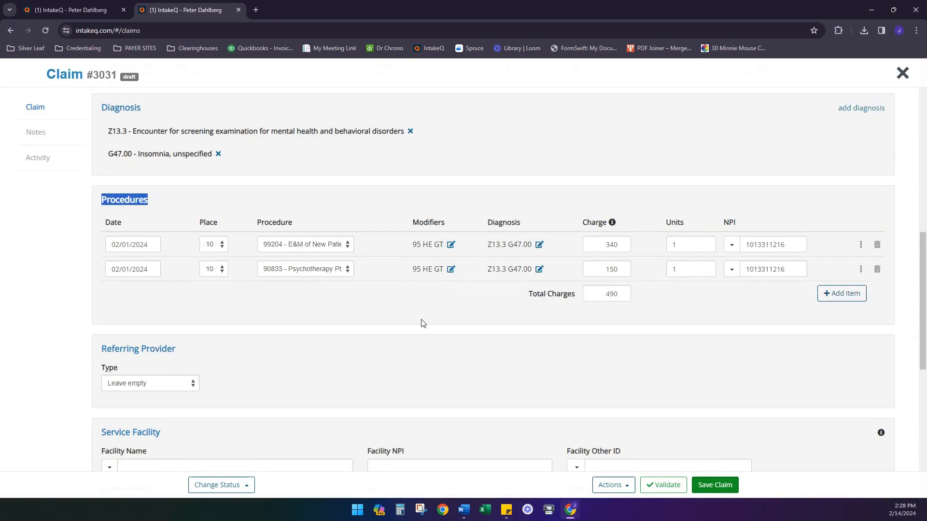
{"action": "scroll", "coordinate": [421, 320], "scroll_direction": "up", "scroll_amount": 2}
{"action": "left_click", "coordinate": [427, 282]}
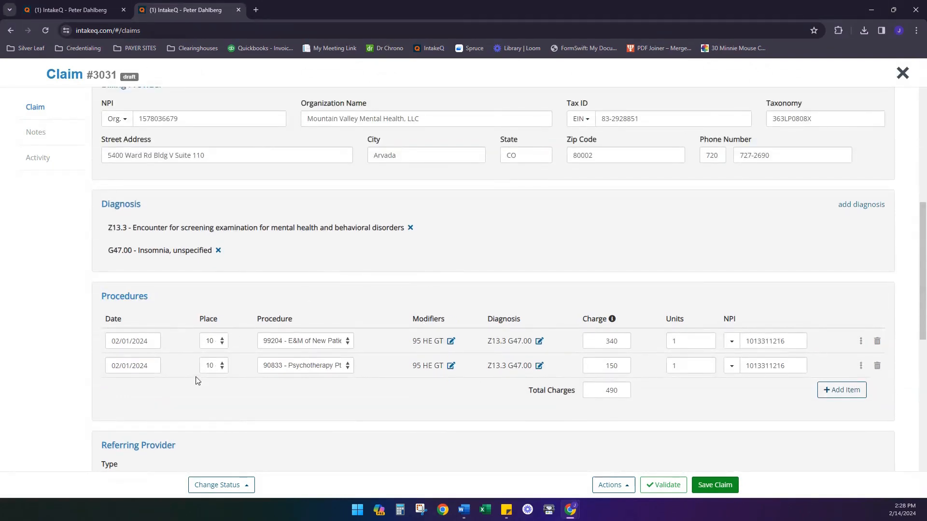
Step: Remove the HE and GT modifiers from procedure 99204, keeping only modifier 95
{"action": "scroll", "coordinate": [331, 370], "scroll_direction": "up", "scroll_amount": 9}
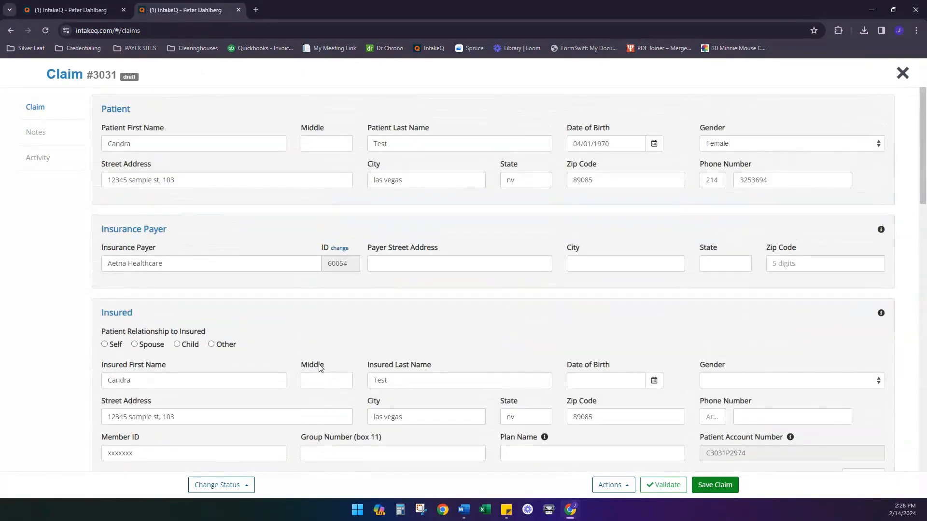
{"action": "scroll", "coordinate": [347, 277], "scroll_direction": "down", "scroll_amount": 9}
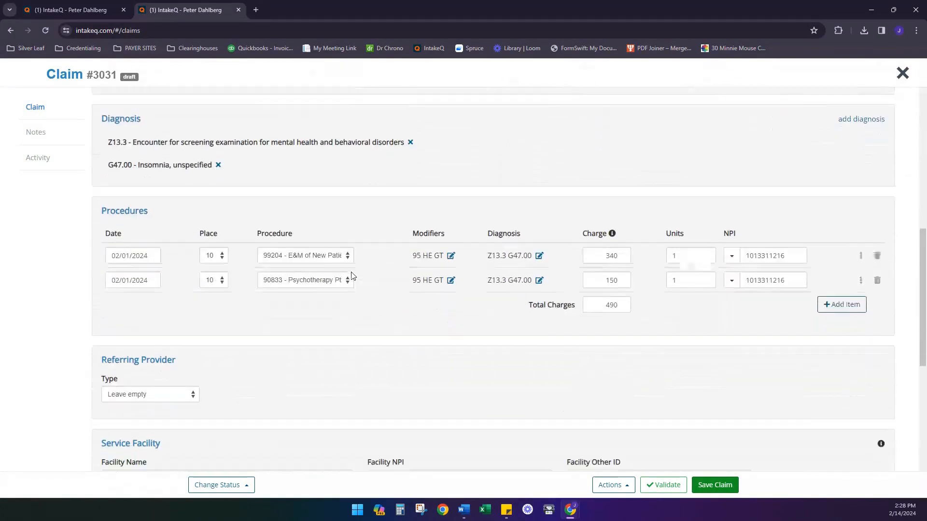
{"action": "left_click", "coordinate": [450, 244]}
{"action": "left_click", "coordinate": [521, 188]}
{"action": "left_click", "coordinate": [521, 189]}
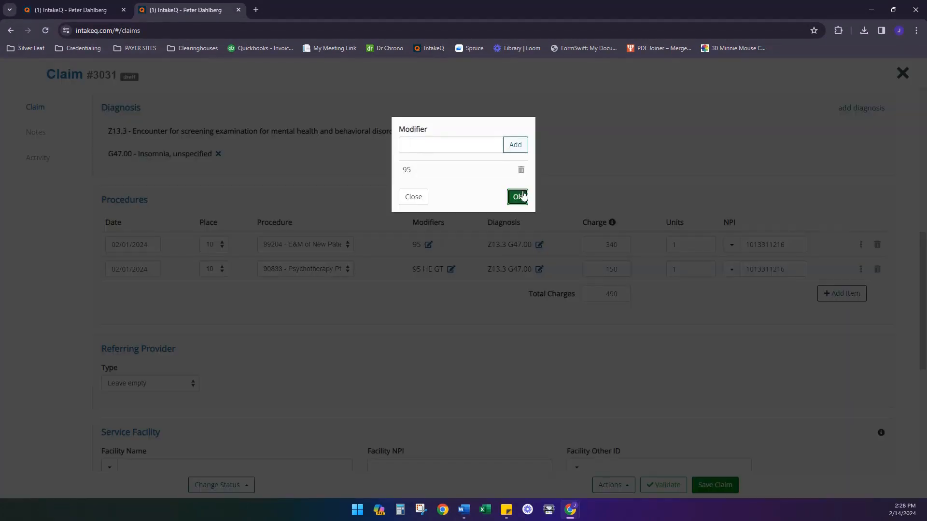
{"action": "left_click", "coordinate": [517, 197]}
Step: Remove the HE and GT modifiers from procedure 90833, keeping only modifier 95
{"action": "left_click", "coordinate": [451, 269]}
{"action": "left_click", "coordinate": [521, 188]}
{"action": "left_click", "coordinate": [521, 188]}
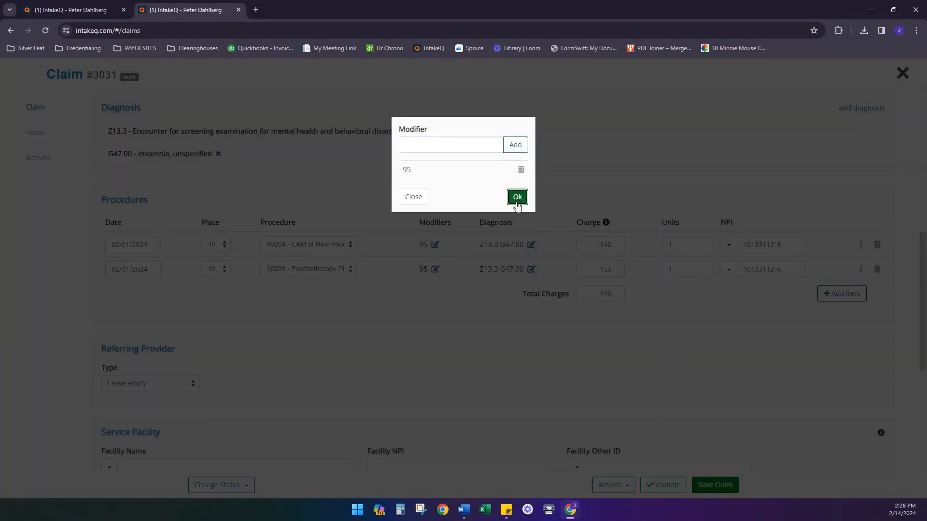
{"action": "left_click", "coordinate": [517, 197]}
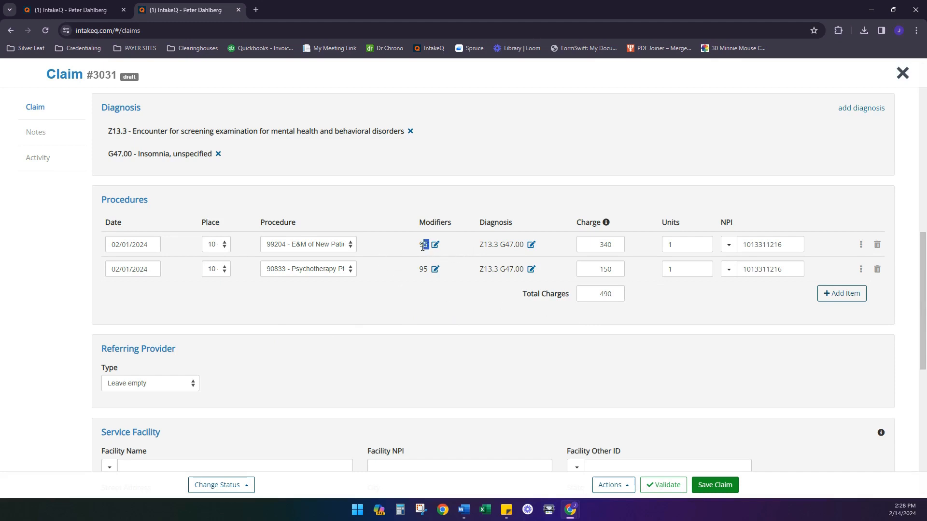
Step: Review the procedure lines and the Referring Provider, Service Facility and Other Details sections of the claim
{"action": "left_click_drag", "start_coordinate": [416, 328], "coordinate": [416, 273]}
{"action": "left_click", "coordinate": [410, 283]}
{"action": "scroll", "coordinate": [746, 296], "scroll_direction": "down", "scroll_amount": 1}
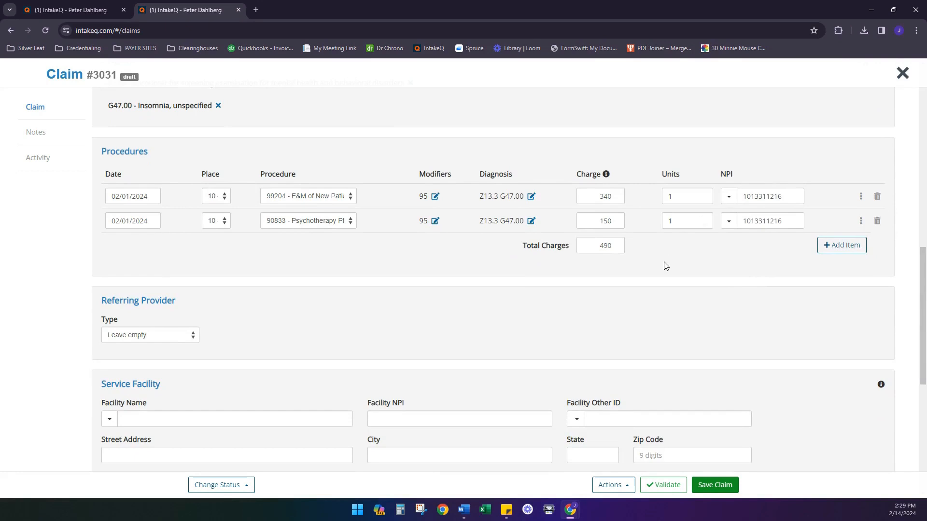
{"action": "scroll", "coordinate": [664, 265], "scroll_direction": "down", "scroll_amount": 4}
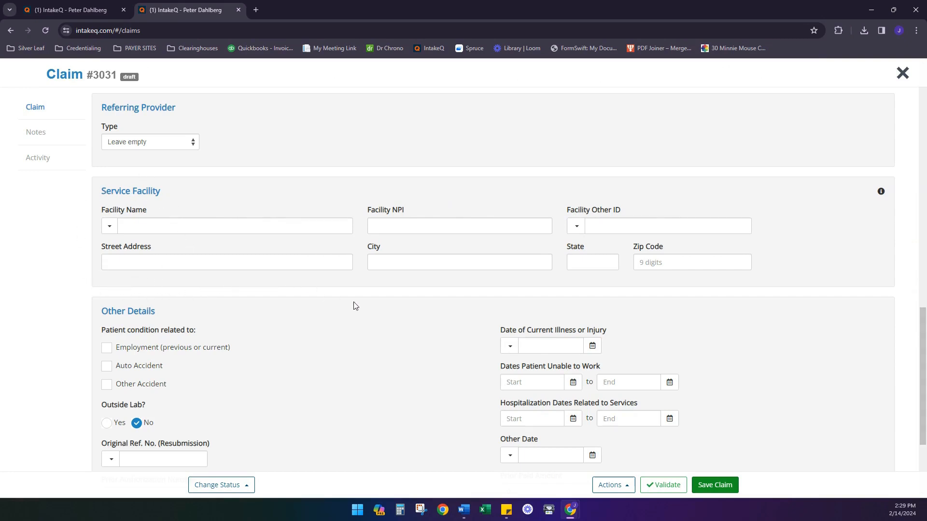
{"action": "left_click_drag", "start_coordinate": [162, 192], "coordinate": [100, 195]}
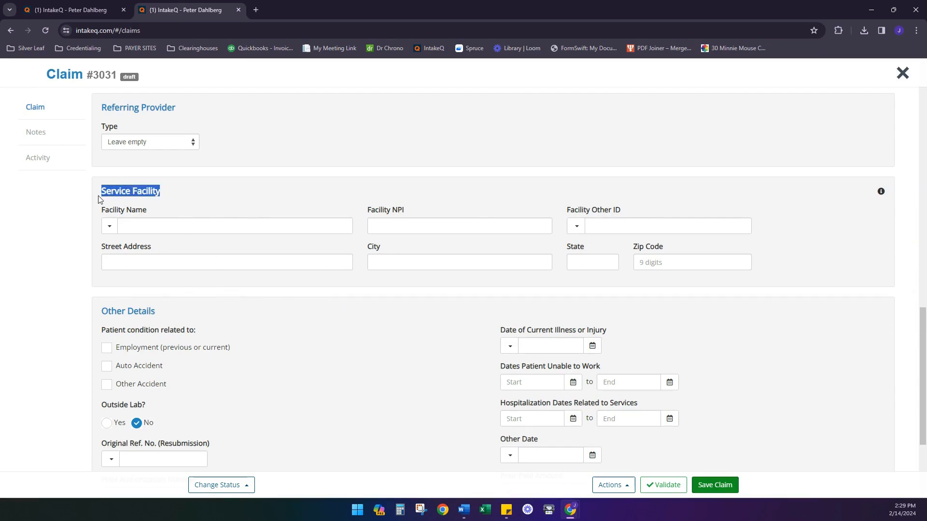
{"action": "left_click", "coordinate": [178, 202]}
{"action": "scroll", "coordinate": [178, 202], "scroll_direction": "up", "scroll_amount": 10}
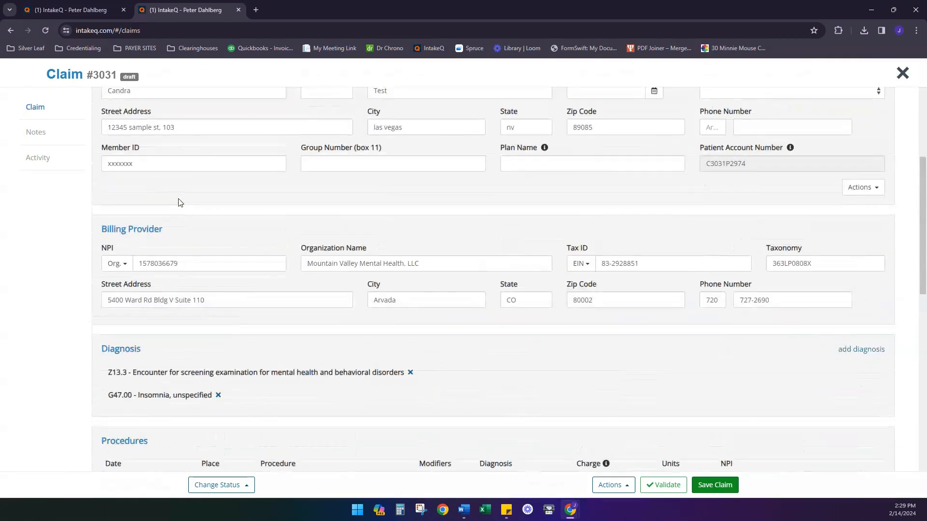
{"action": "scroll", "coordinate": [337, 257], "scroll_direction": "down", "scroll_amount": 8}
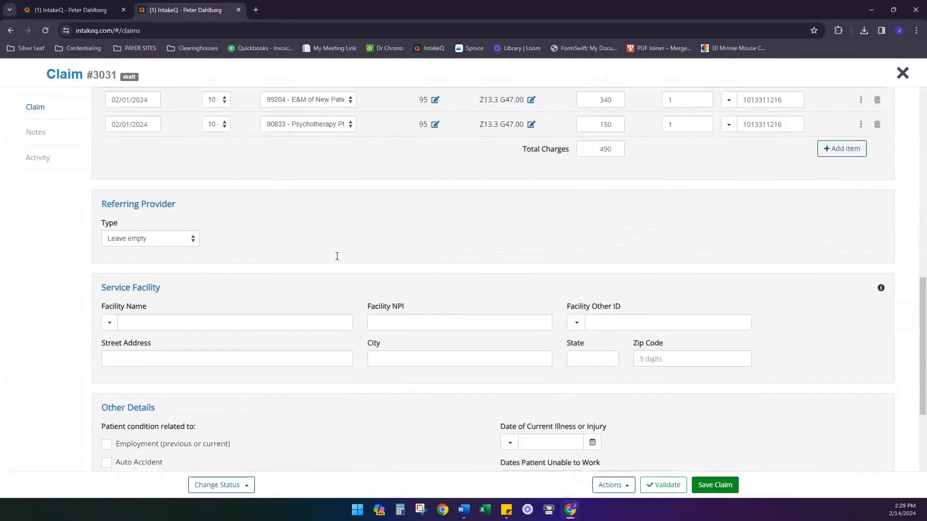
Step: Examine the claim's Service Facility section and the fields it offers
{"action": "left_click_drag", "start_coordinate": [169, 291], "coordinate": [99, 293]}
{"action": "left_click", "coordinate": [192, 299]}
{"action": "left_click", "coordinate": [194, 297]}
{"action": "left_click", "coordinate": [171, 297]}
{"action": "left_click_drag", "start_coordinate": [157, 290], "coordinate": [101, 294]}
{"action": "left_click", "coordinate": [157, 291]}
{"action": "scroll", "coordinate": [584, 243], "scroll_direction": "down", "scroll_amount": 2}
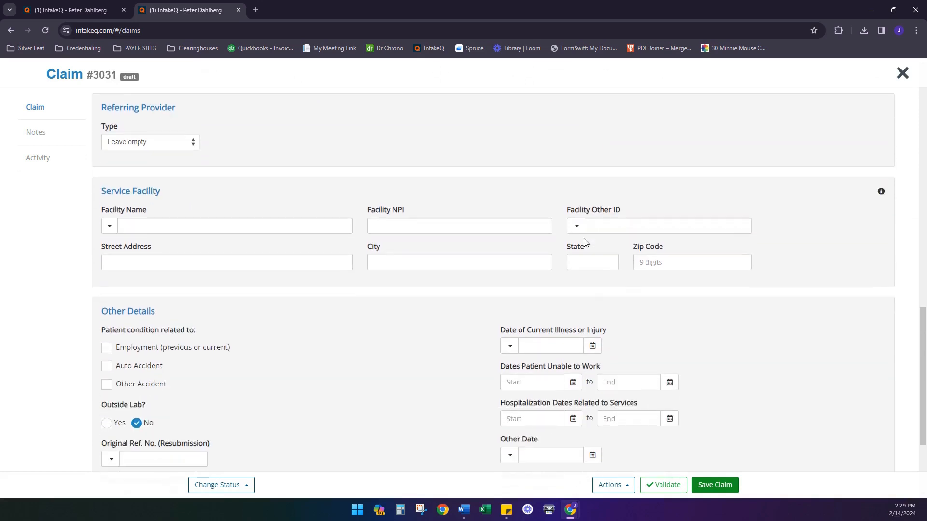
{"action": "left_click_drag", "start_coordinate": [164, 197], "coordinate": [95, 203]}
{"action": "left_click", "coordinate": [169, 202]}
{"action": "scroll", "coordinate": [507, 269], "scroll_direction": "down", "scroll_amount": 3}
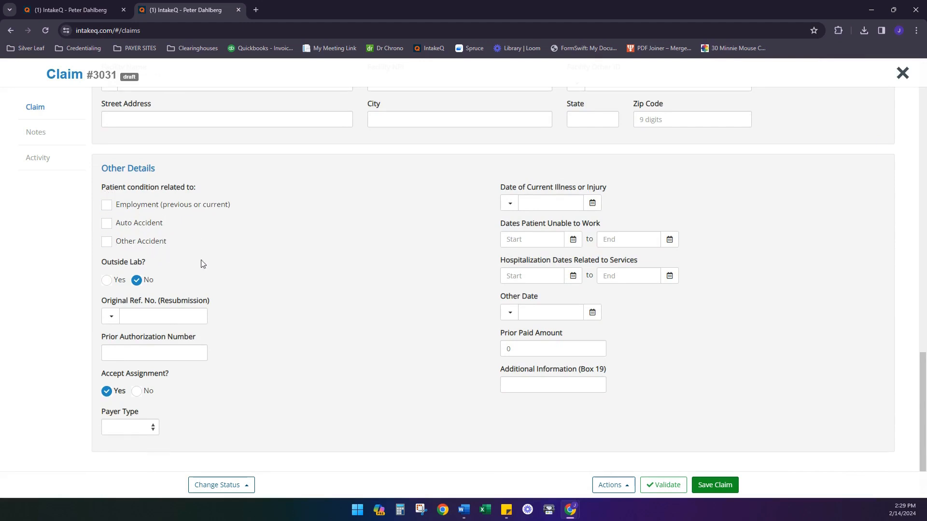
Step: Examine the Outside Lab setting and the Original Ref. No. (Resubmission) field with its code options
{"action": "left_click_drag", "start_coordinate": [101, 265], "coordinate": [142, 266]}
{"action": "left_click", "coordinate": [198, 275]}
{"action": "left_click_drag", "start_coordinate": [105, 305], "coordinate": [218, 306]}
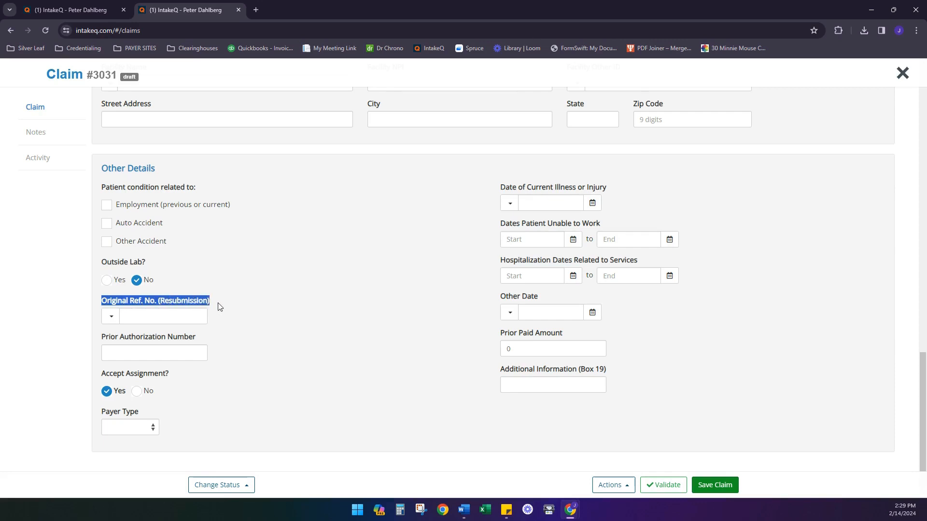
{"action": "left_click", "coordinate": [222, 306]}
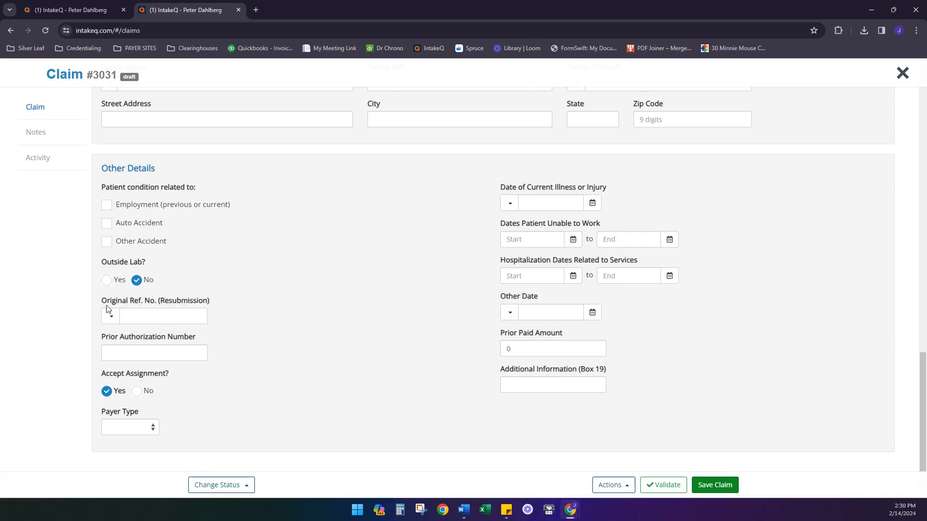
{"action": "left_click_drag", "start_coordinate": [103, 304], "coordinate": [206, 309]}
{"action": "left_click", "coordinate": [220, 313]}
{"action": "left_click", "coordinate": [106, 317]}
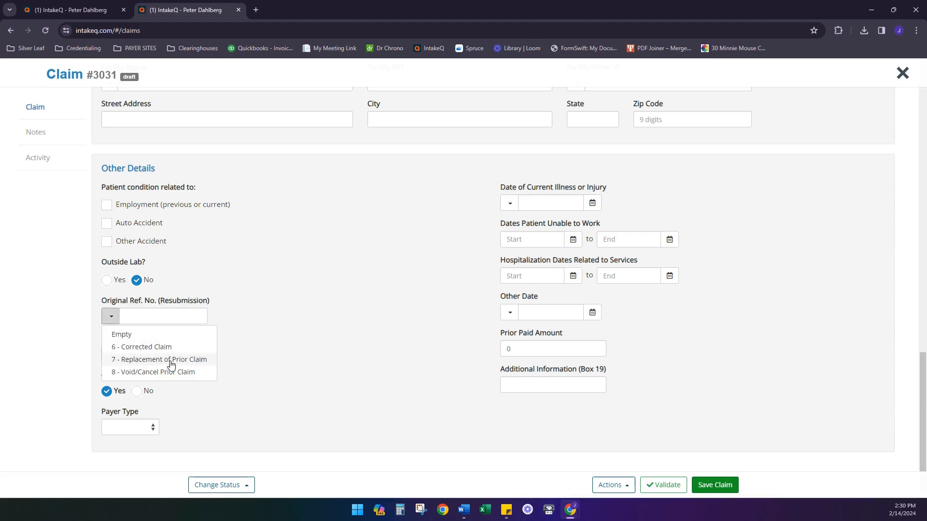
{"action": "left_click", "coordinate": [279, 346]}
{"action": "left_click", "coordinate": [154, 318]}
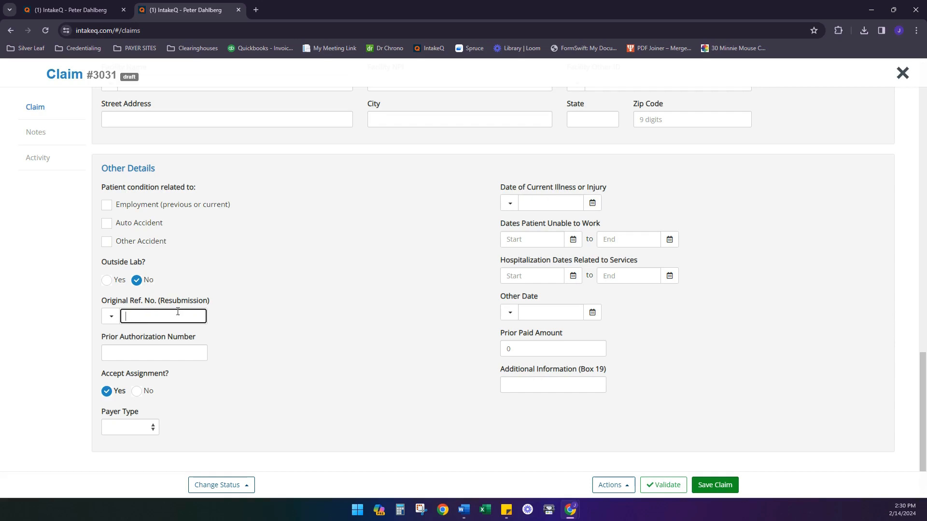
Step: Check the claim number and the claim's activity log, and return to the Other Details section
{"action": "left_click_drag", "start_coordinate": [113, 74], "coordinate": [87, 75]}
{"action": "left_click", "coordinate": [112, 74]}
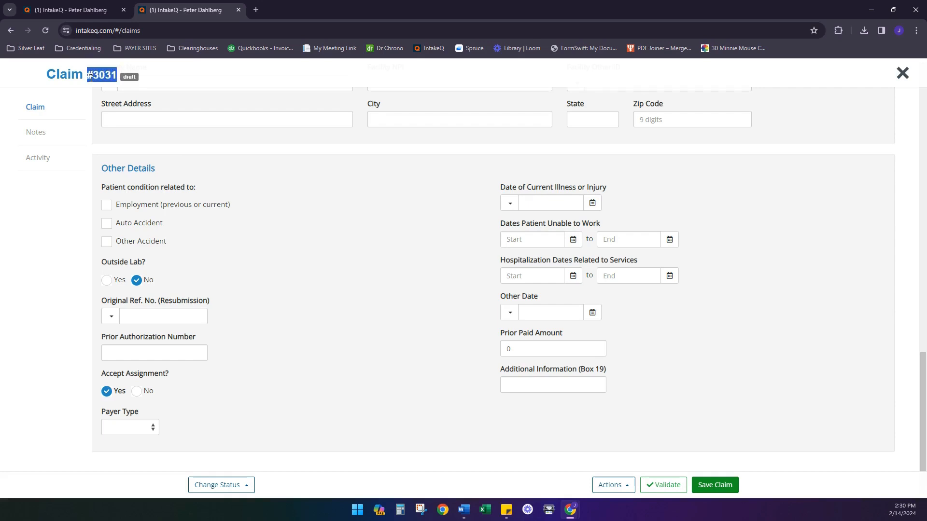
{"action": "left_click", "coordinate": [311, 226]}
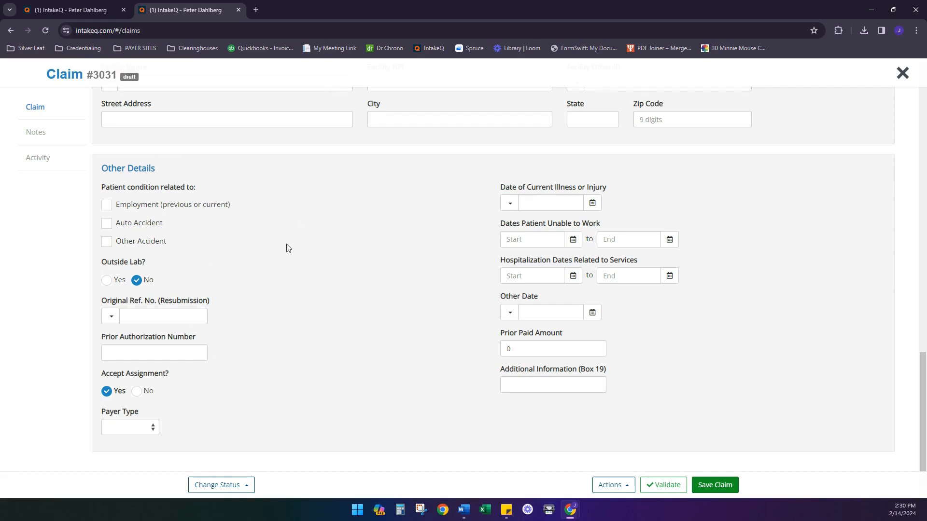
{"action": "left_click", "coordinate": [48, 161]}
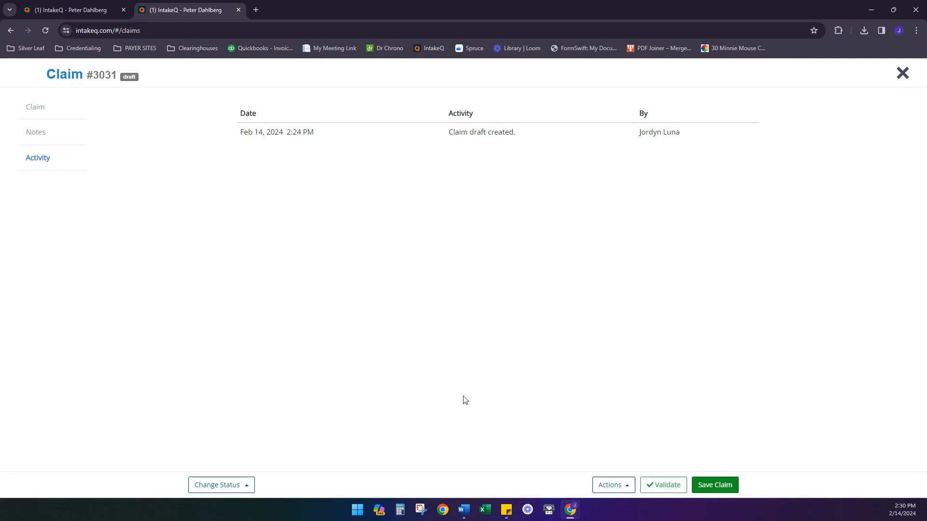
{"action": "left_click", "coordinate": [87, 111]}
{"action": "scroll", "coordinate": [546, 237], "scroll_direction": "down", "scroll_amount": 20}
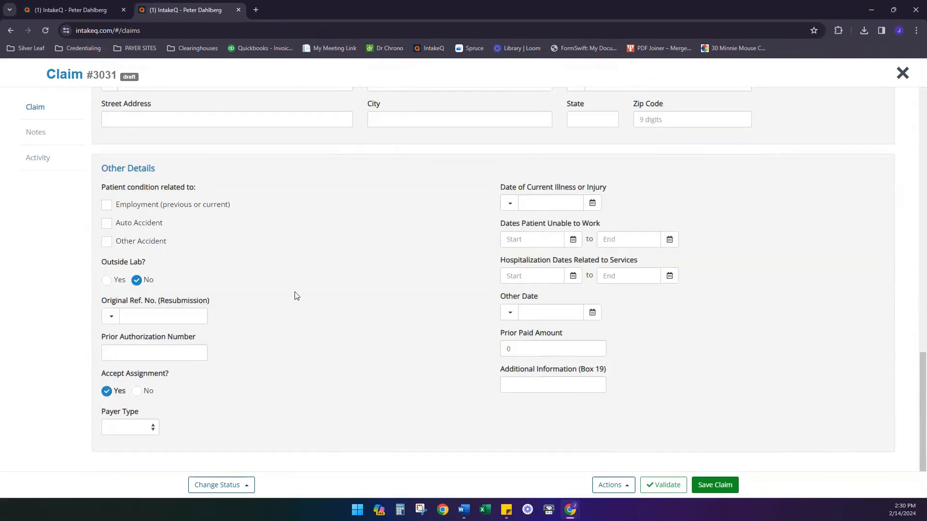
Step: Review the Prior Authorization Number, Accept Assignment and Additional Information (Box 19) fields
{"action": "left_click_drag", "start_coordinate": [100, 337], "coordinate": [207, 348]}
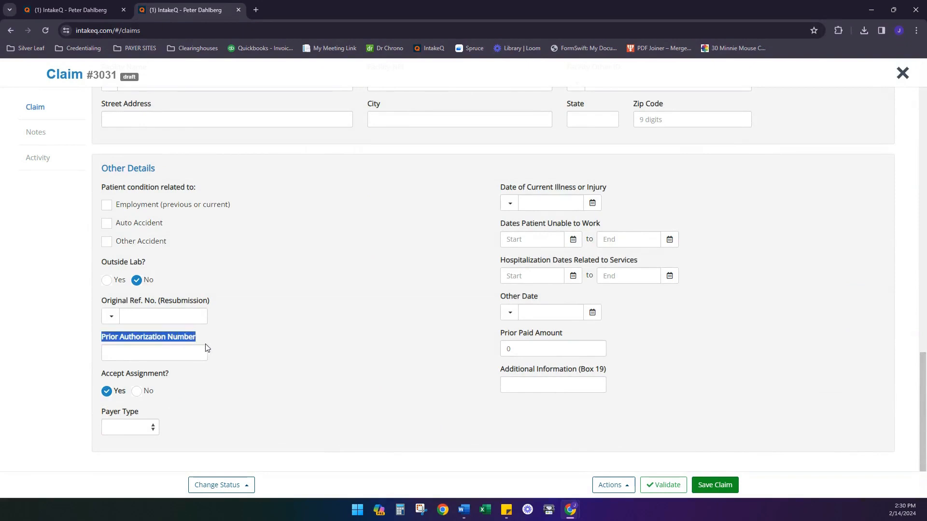
{"action": "left_click", "coordinate": [202, 354]}
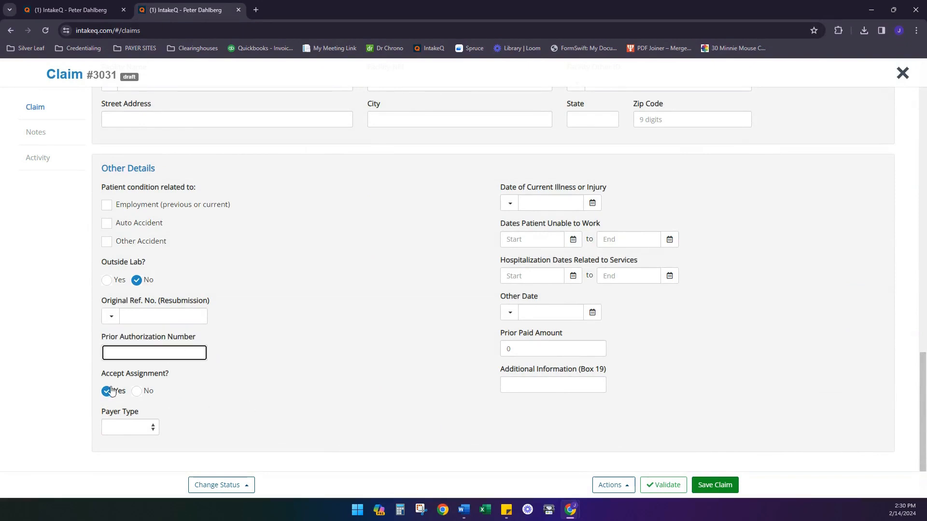
{"action": "left_click_drag", "start_coordinate": [102, 374], "coordinate": [174, 375]}
{"action": "left_click", "coordinate": [365, 412]}
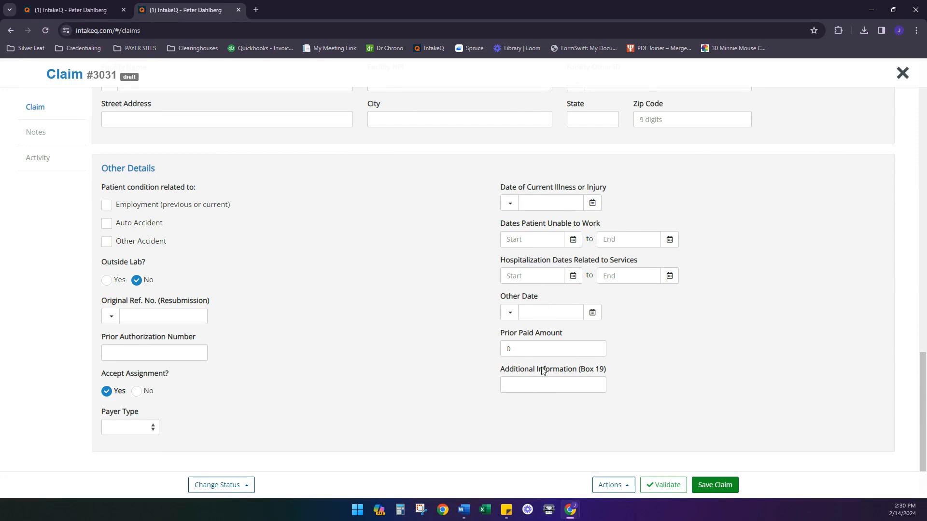
{"action": "left_click", "coordinate": [526, 383]}
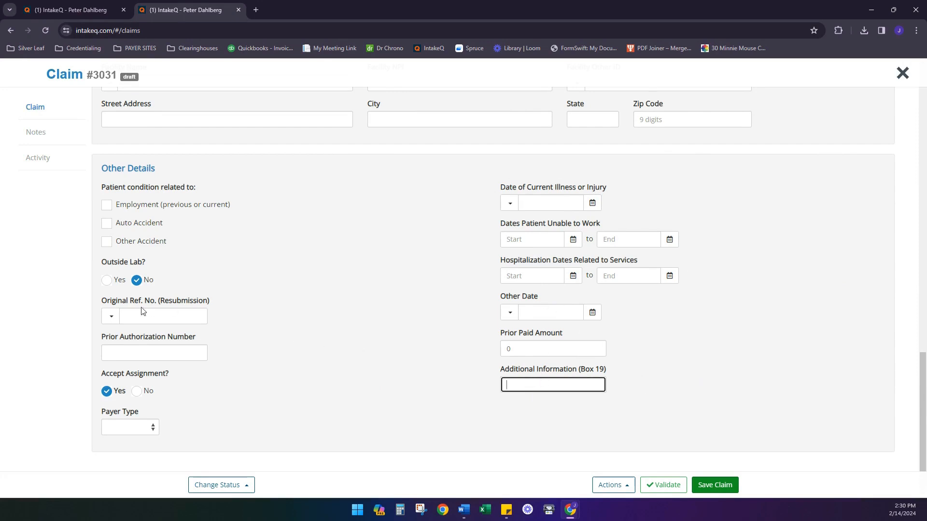
Step: Look through the resubmission codes for corrected, replacement and void claims again
{"action": "left_click_drag", "start_coordinate": [103, 303], "coordinate": [164, 312]}
{"action": "left_click", "coordinate": [112, 317]}
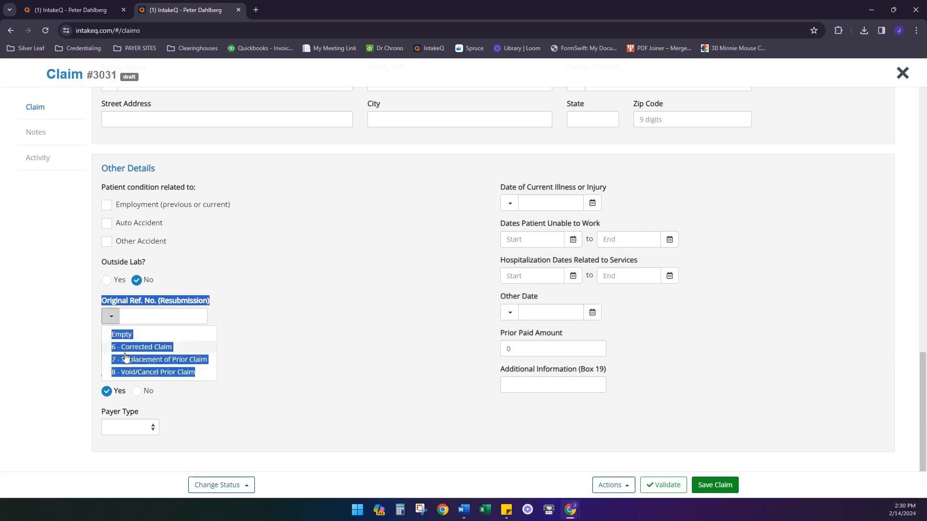
{"action": "left_click", "coordinate": [512, 386]}
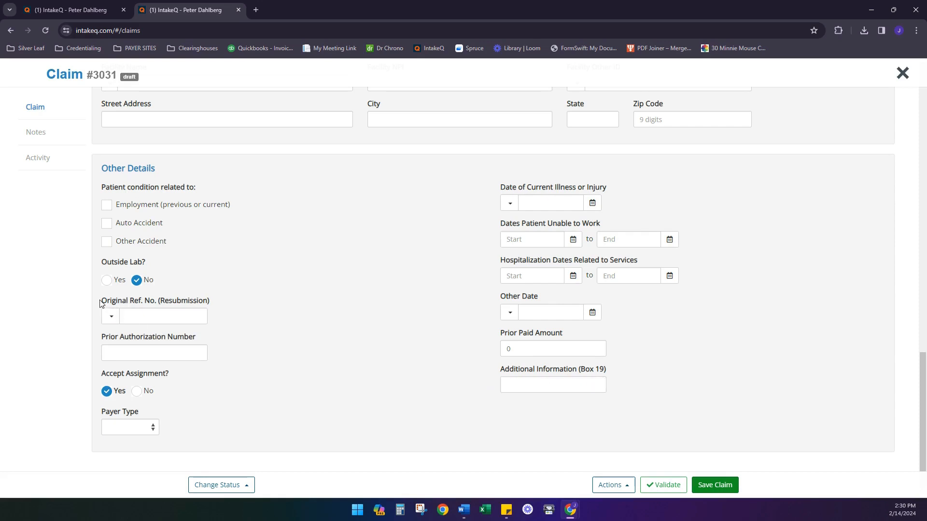
{"action": "left_click_drag", "start_coordinate": [104, 303], "coordinate": [126, 314]}
{"action": "left_click", "coordinate": [111, 316]}
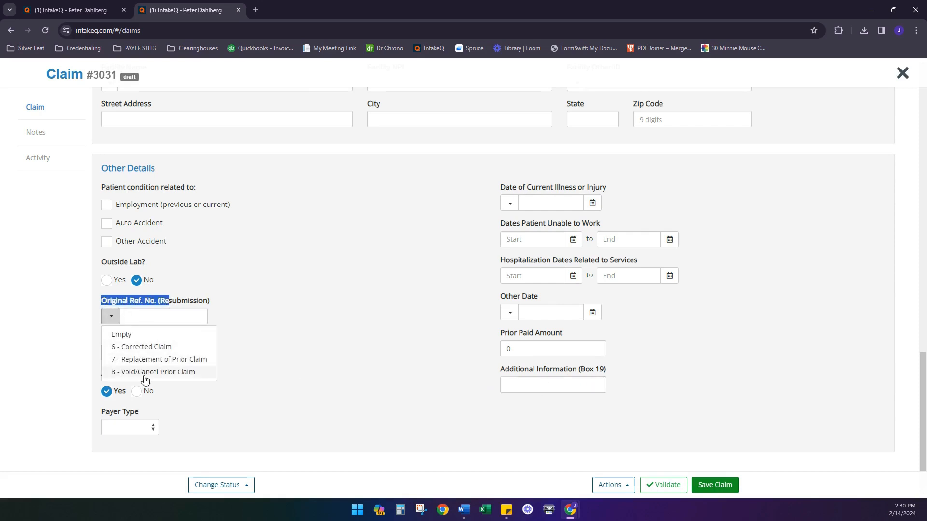
{"action": "left_click", "coordinate": [279, 341]}
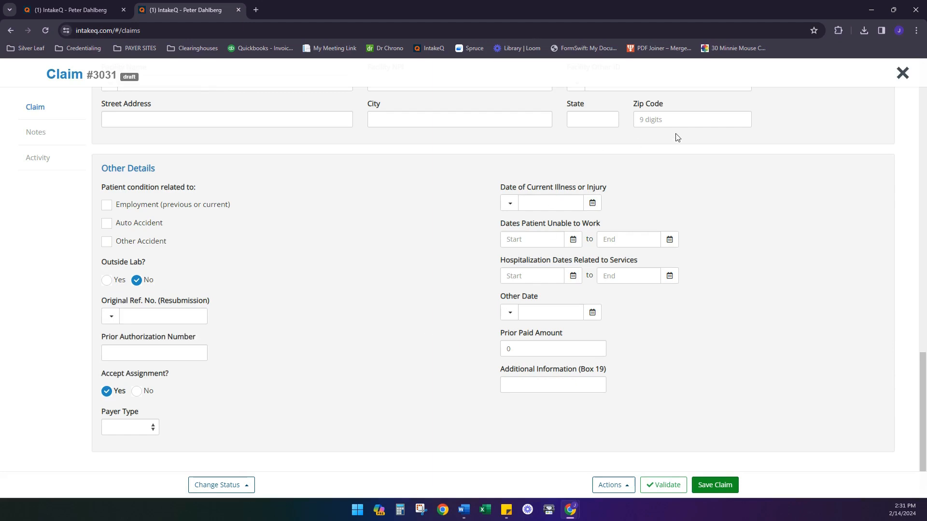
Step: Review the patient condition options and the illness and unable-to-work date fields in Other Details
{"action": "left_click_drag", "start_coordinate": [100, 192], "coordinate": [196, 191]}
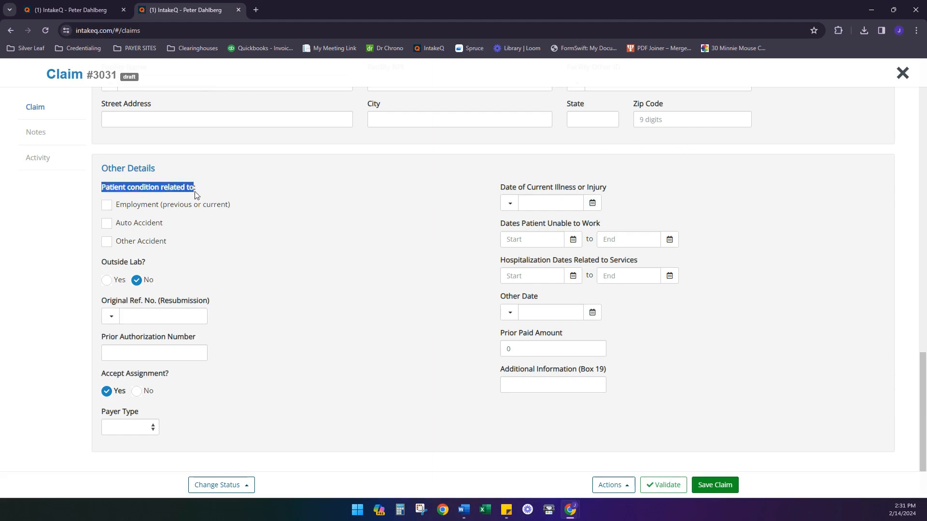
{"action": "left_click", "coordinate": [192, 233]}
{"action": "left_click_drag", "start_coordinate": [175, 241], "coordinate": [123, 196]}
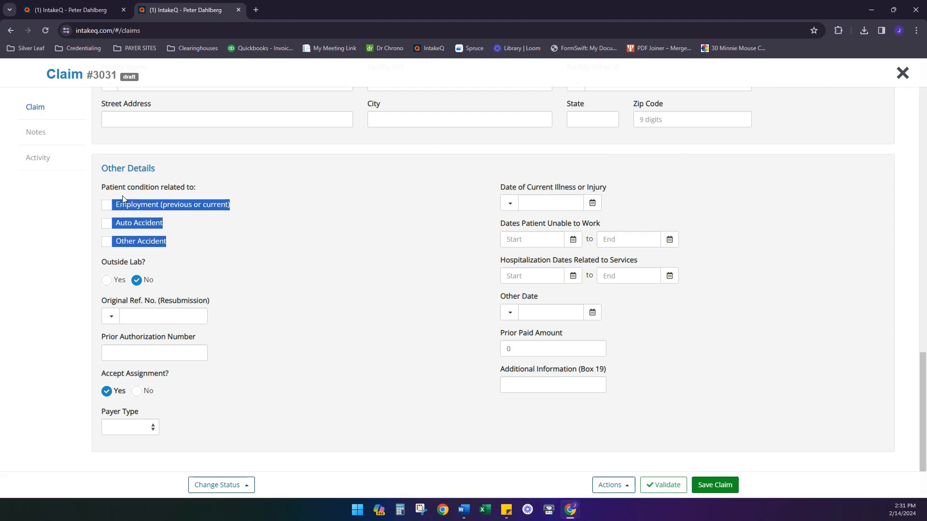
{"action": "left_click", "coordinate": [530, 207]}
{"action": "left_click", "coordinate": [479, 211]}
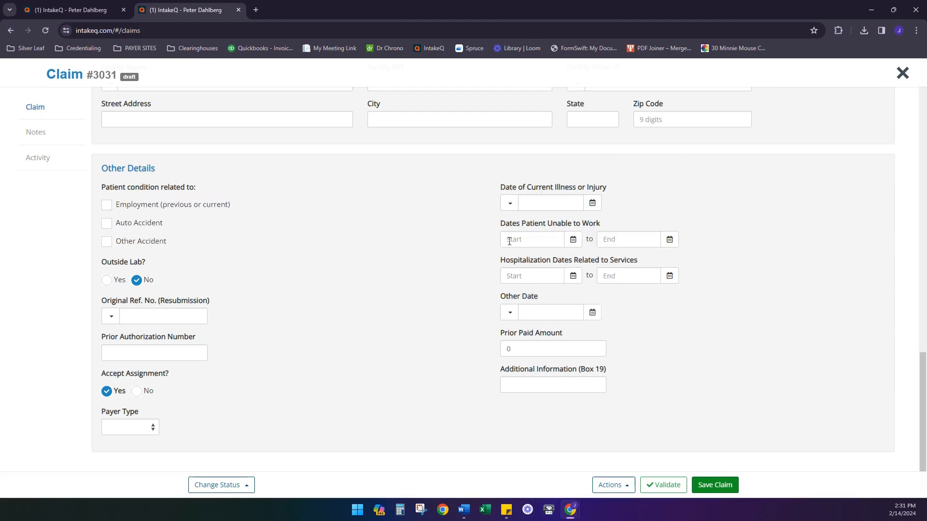
{"action": "left_click_drag", "start_coordinate": [499, 231], "coordinate": [550, 235]}
{"action": "left_click", "coordinate": [630, 221]}
Step: Look over the whole claim, run validation on it and read the reported errors
{"action": "scroll", "coordinate": [726, 374], "scroll_direction": "up", "scroll_amount": 15}
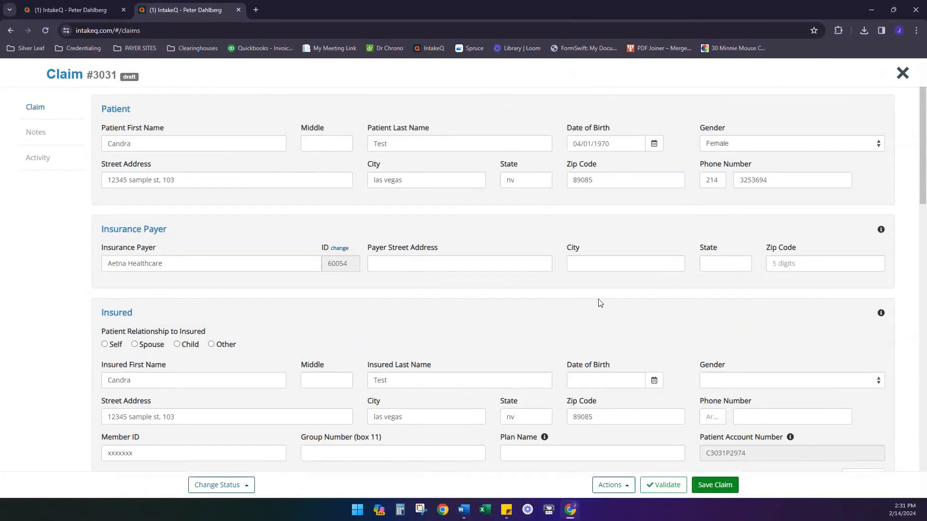
{"action": "scroll", "coordinate": [668, 269], "scroll_direction": "down", "scroll_amount": 14}
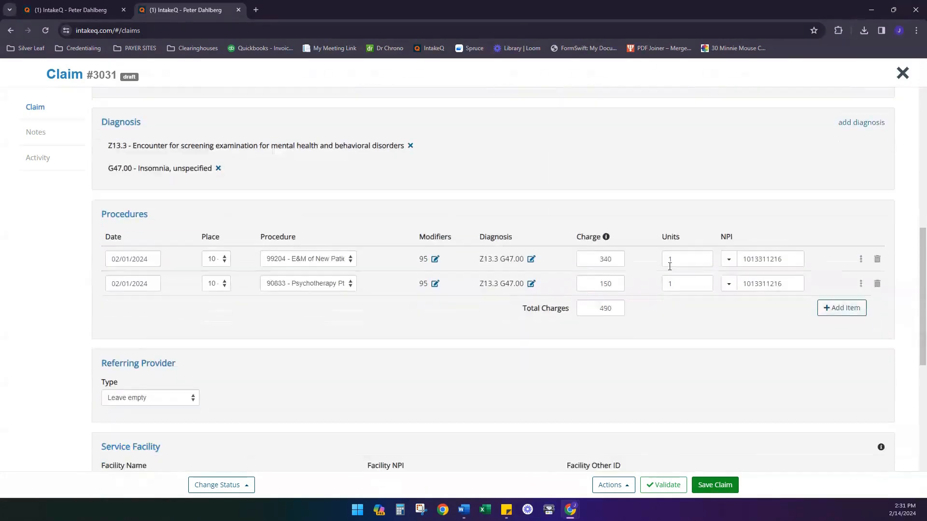
{"action": "scroll", "coordinate": [669, 267], "scroll_direction": "down", "scroll_amount": 3}
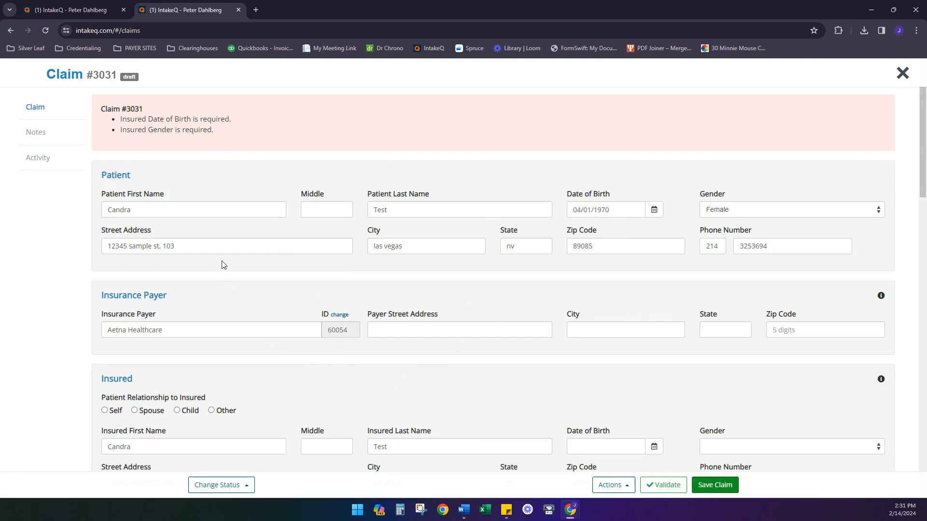
{"action": "left_click_drag", "start_coordinate": [228, 134], "coordinate": [117, 123]}
{"action": "left_click", "coordinate": [165, 145]}
{"action": "left_click_drag", "start_coordinate": [233, 140], "coordinate": [104, 125]}
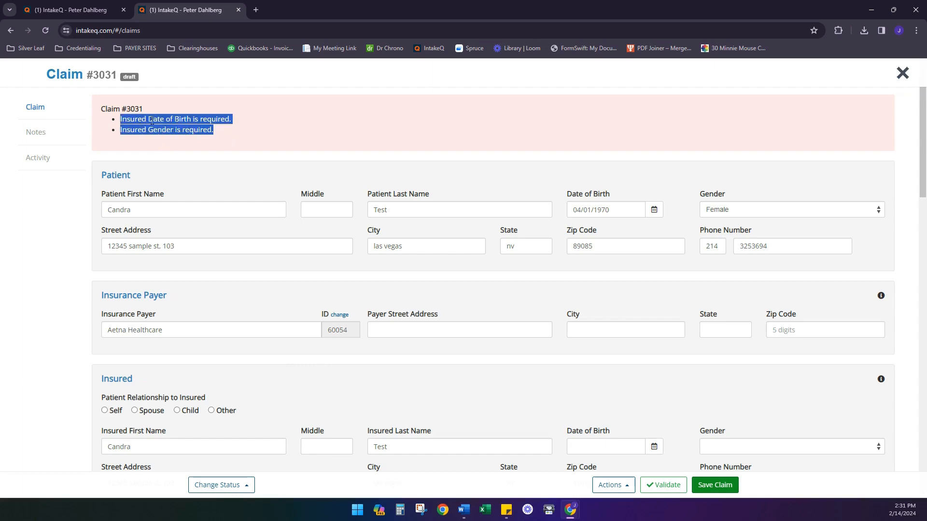
{"action": "left_click", "coordinate": [349, 132]}
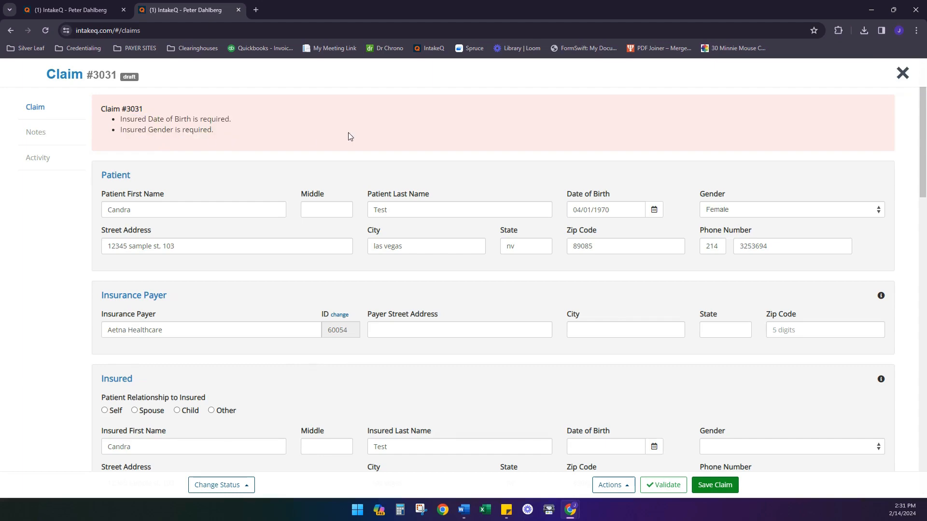
Step: Set the Patient Relationship to Insured to Self and check the insured's date of birth and gender
{"action": "scroll", "coordinate": [349, 132], "scroll_direction": "down", "scroll_amount": 6}
{"action": "scroll", "coordinate": [182, 156], "scroll_direction": "up", "scroll_amount": 1}
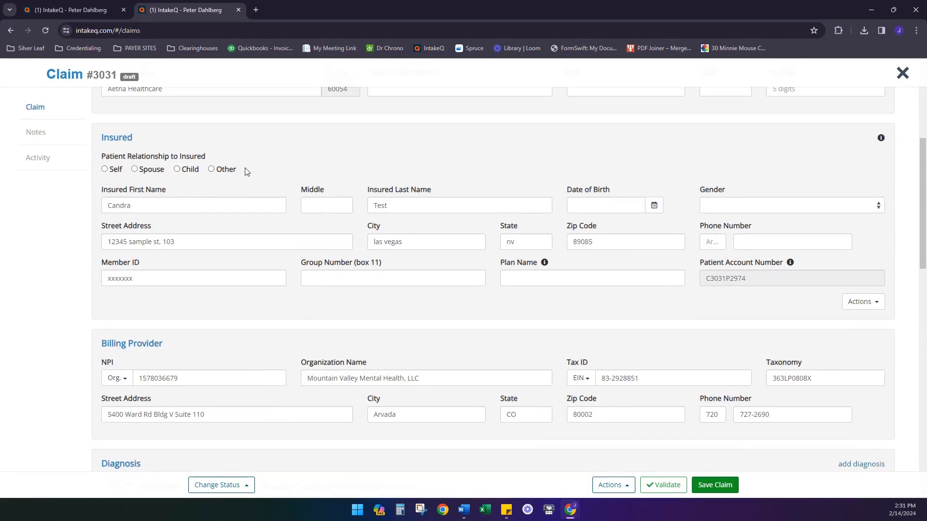
{"action": "left_click_drag", "start_coordinate": [246, 171], "coordinate": [103, 184]}
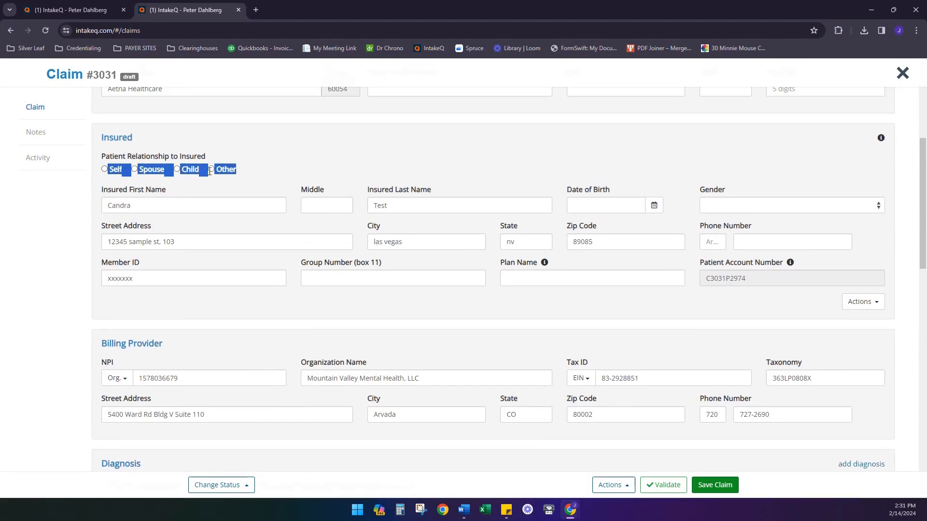
{"action": "left_click", "coordinate": [284, 159]}
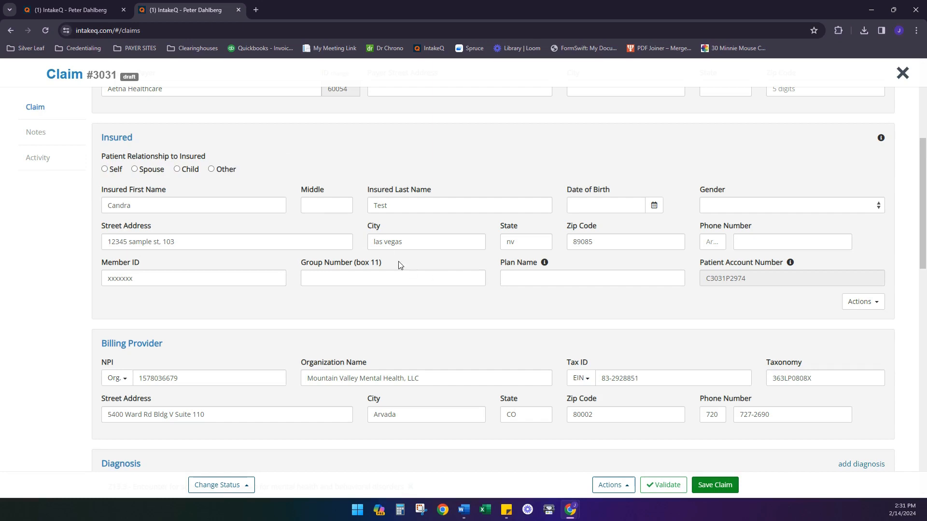
{"action": "left_click", "coordinate": [107, 171]}
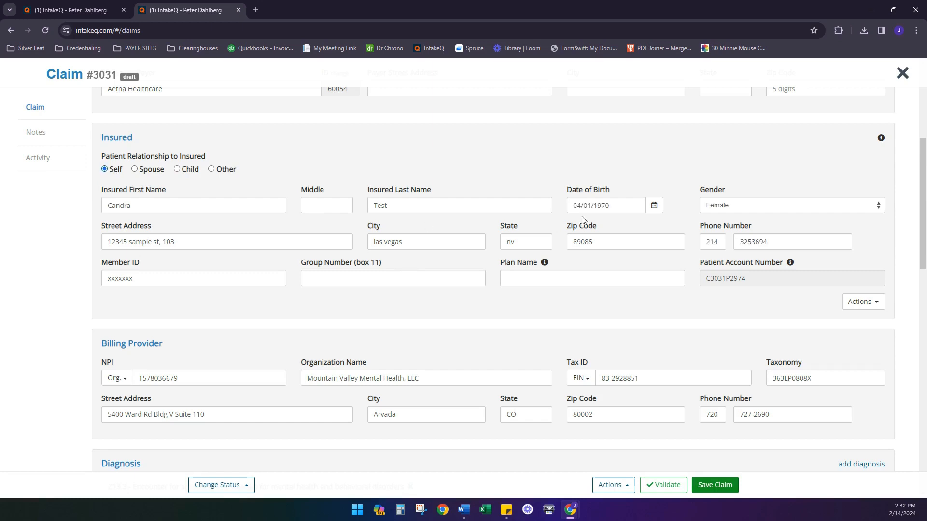
{"action": "left_click_drag", "start_coordinate": [621, 193], "coordinate": [567, 193]}
{"action": "left_click", "coordinate": [729, 191]}
Step: Validate the corrected claim and close it to return to the claim list
{"action": "left_click", "coordinate": [667, 489]}
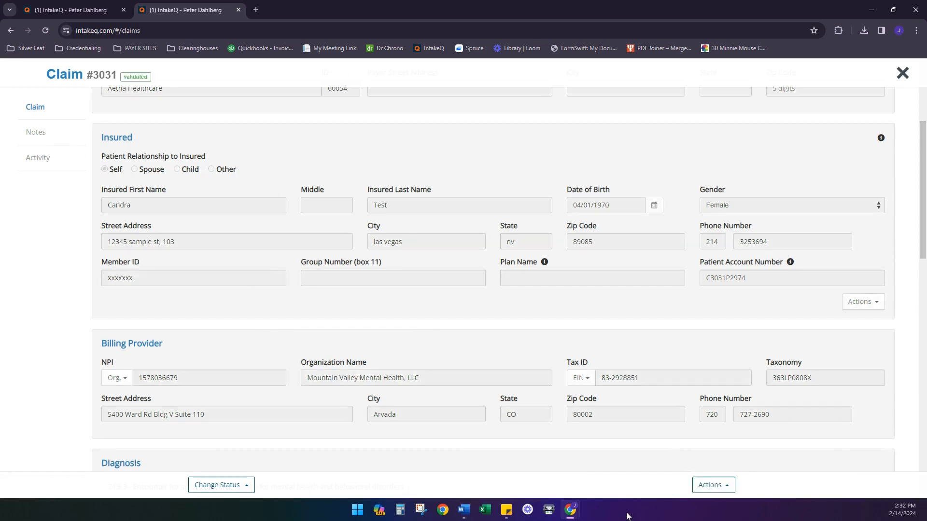
{"action": "scroll", "coordinate": [288, 246], "scroll_direction": "up", "scroll_amount": 4}
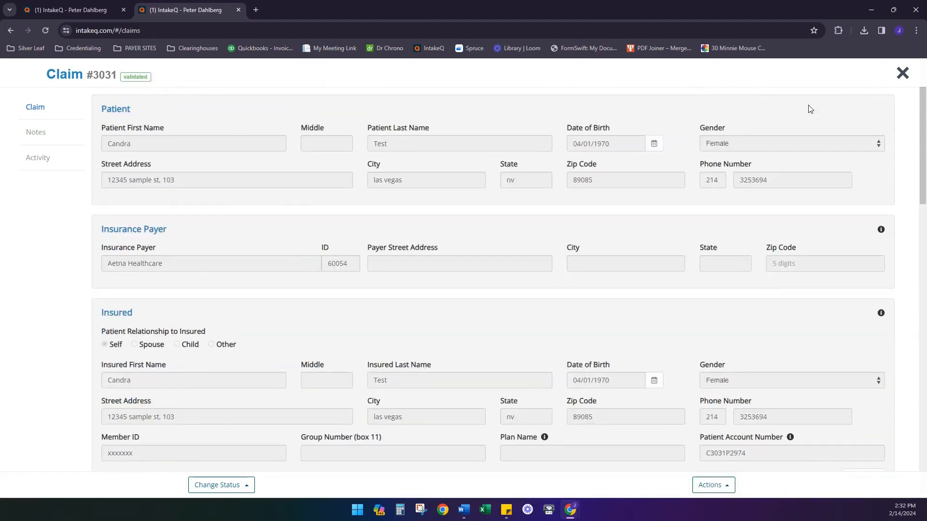
{"action": "left_click", "coordinate": [902, 73]}
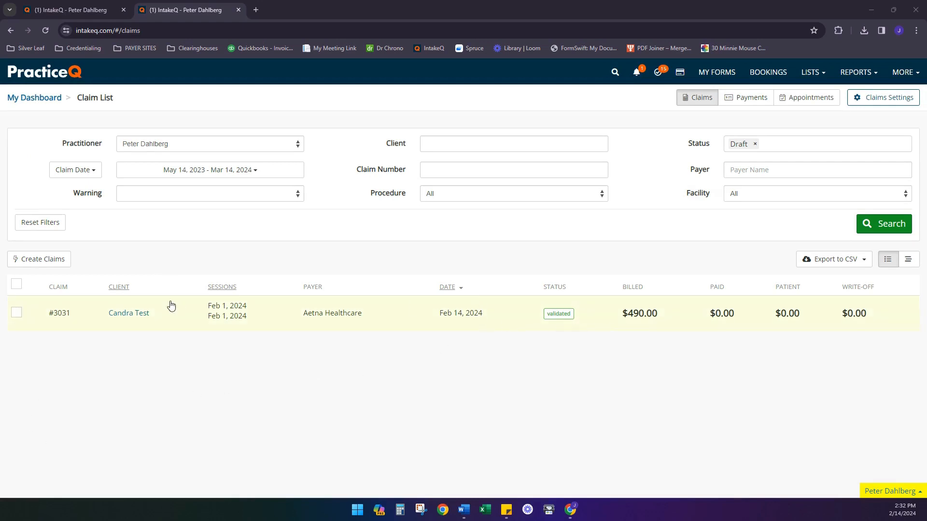
Step: Add Validated to the claim list's Status filter
{"action": "left_click", "coordinate": [767, 145]}
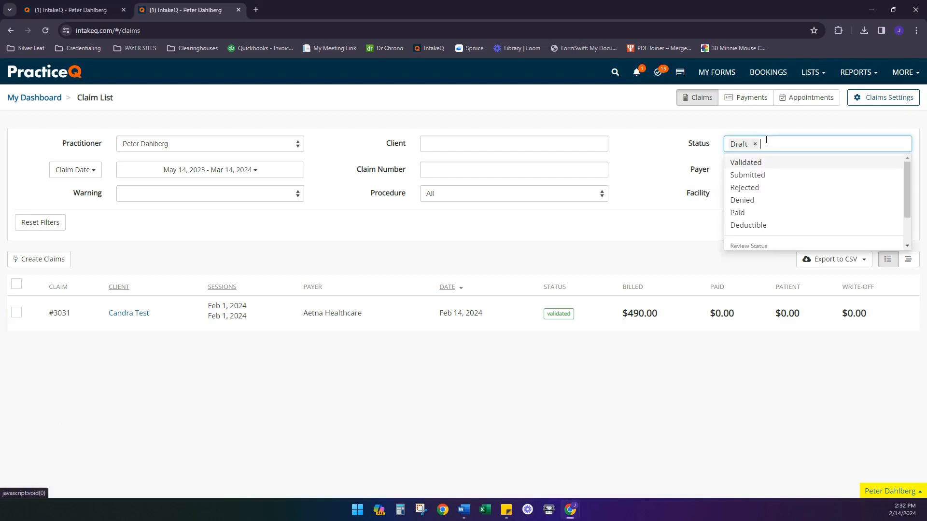
{"action": "type", "text": "va"}
{"action": "left_click", "coordinate": [770, 163]}
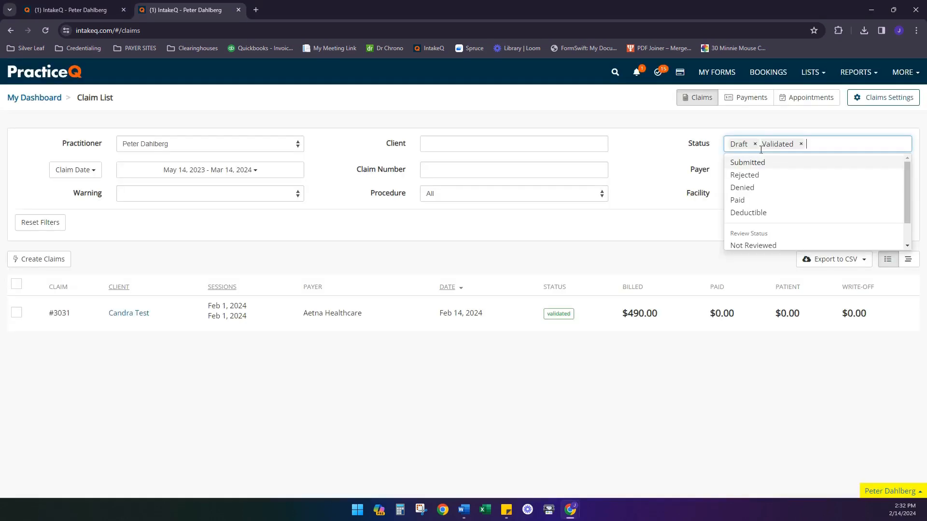
Step: Remove Draft from the claim list's Status filter and select all listed claims
{"action": "left_click", "coordinate": [754, 144]}
{"action": "left_click", "coordinate": [647, 238]}
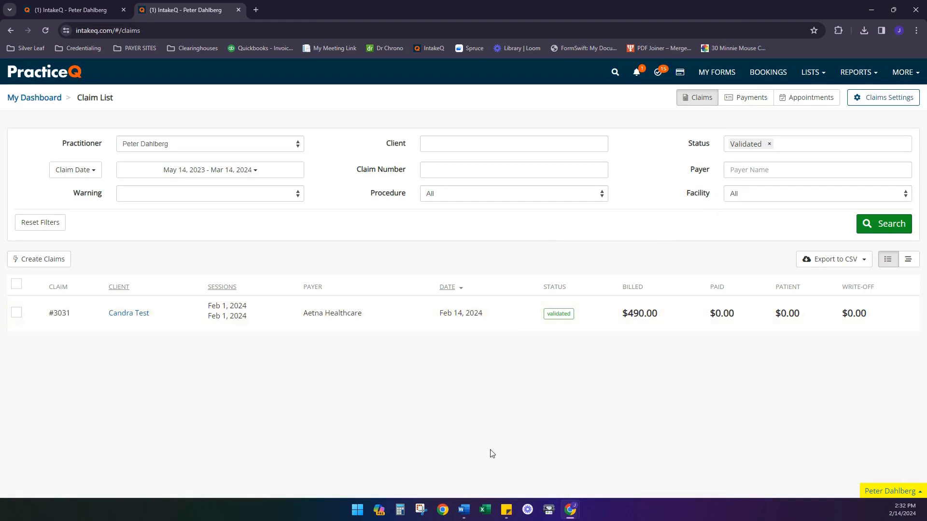
{"action": "left_click", "coordinate": [16, 285]}
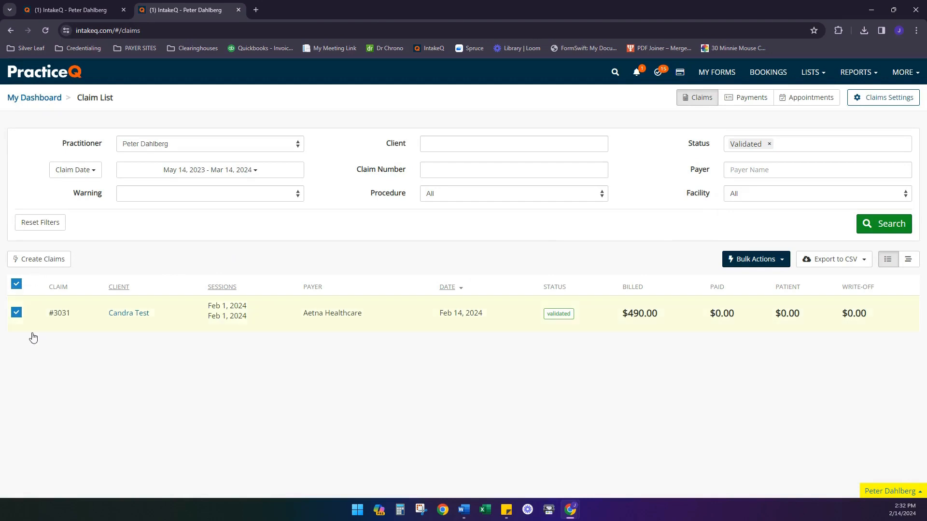
Step: Look over the bulk actions offered for the selected claim, including Submit to Clearinghouse
{"action": "left_click", "coordinate": [741, 262]}
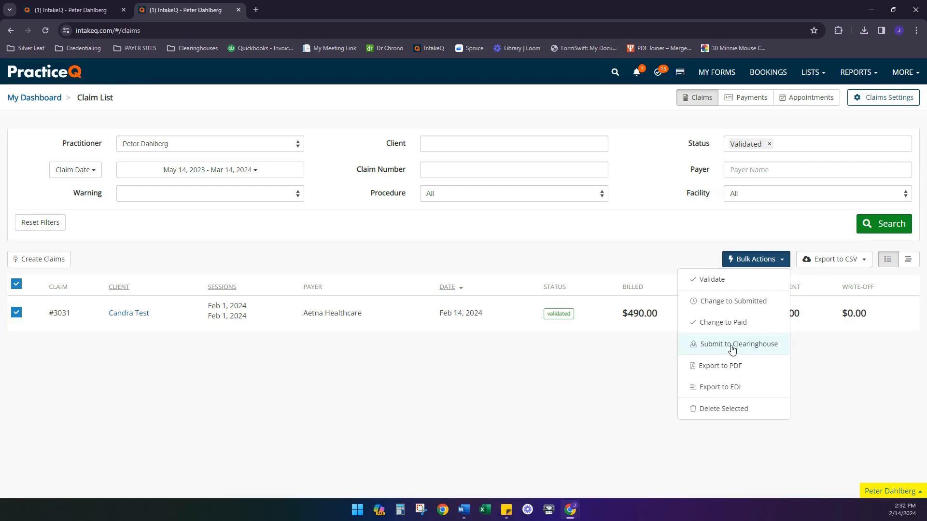
{"action": "left_click", "coordinate": [573, 362]}
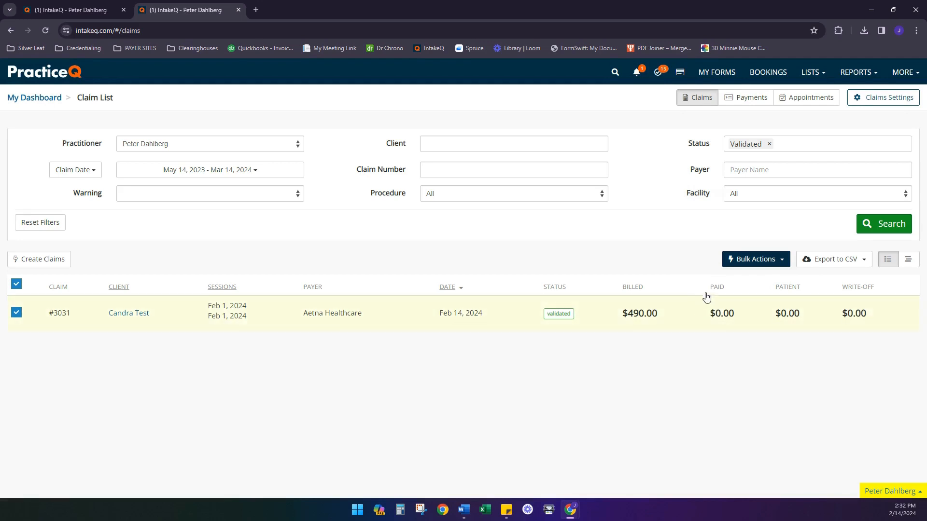
{"action": "left_click", "coordinate": [754, 259]}
{"action": "left_click", "coordinate": [600, 386]}
Step: Open the validated Aetna Healthcare claim and change its status to Submitted
{"action": "left_click", "coordinate": [449, 316]}
{"action": "left_click", "coordinate": [220, 485]}
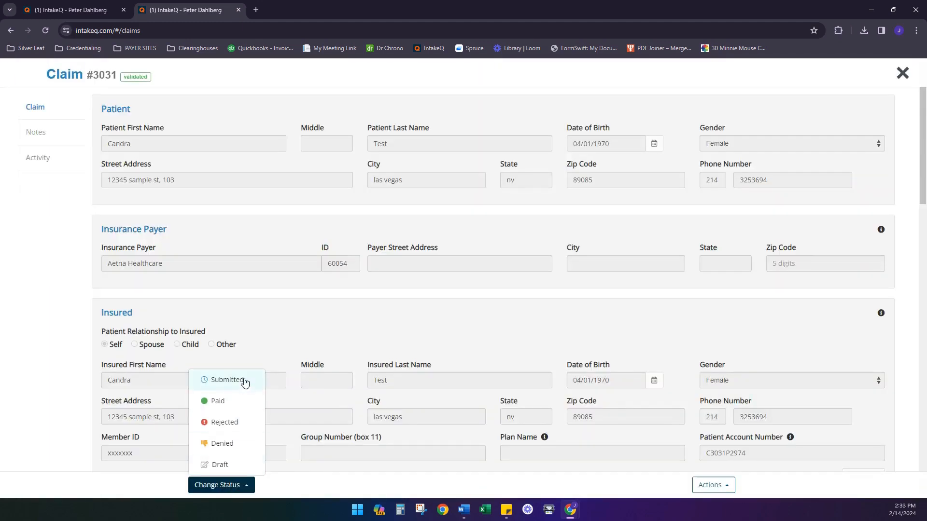
{"action": "left_click", "coordinate": [245, 382]}
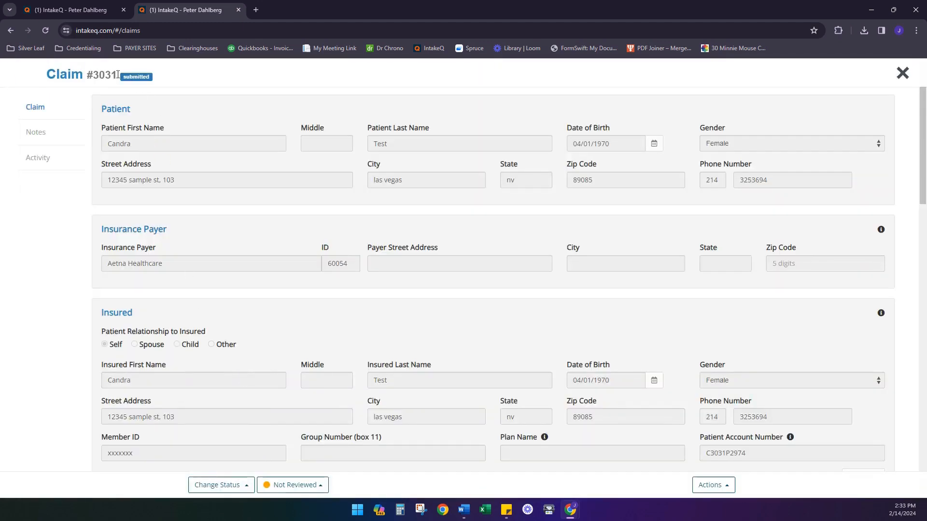
Step: Review the claim's activity history of status changes and close the claim to return to the claim list
{"action": "left_click", "coordinate": [43, 159]}
{"action": "left_click_drag", "start_coordinate": [523, 174], "coordinate": [241, 128]}
{"action": "left_click", "coordinate": [480, 135]}
{"action": "left_click_drag", "start_coordinate": [405, 136], "coordinate": [525, 212]}
{"action": "left_click", "coordinate": [527, 216]}
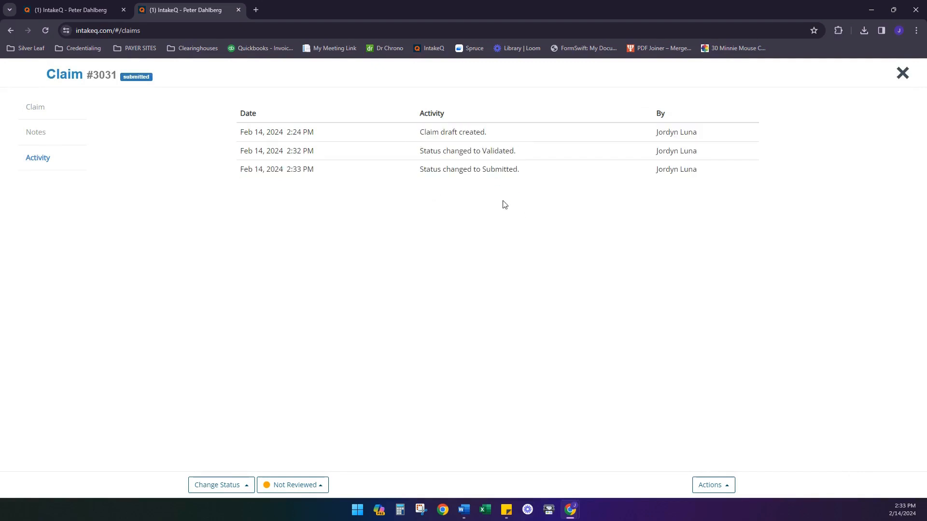
{"action": "left_click_drag", "start_coordinate": [479, 169], "coordinate": [523, 174]}
{"action": "left_click", "coordinate": [526, 176]}
{"action": "triple_click", "coordinate": [518, 192]}
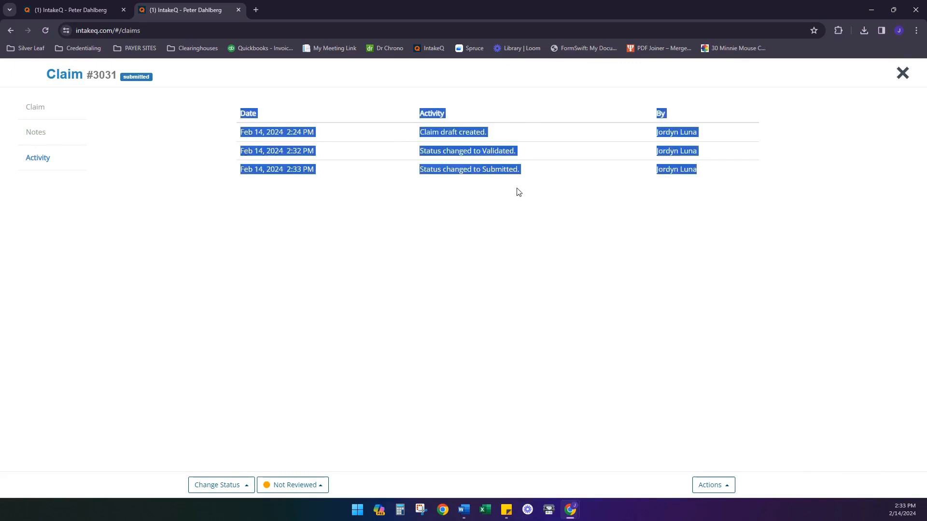
{"action": "left_click", "coordinate": [400, 266]}
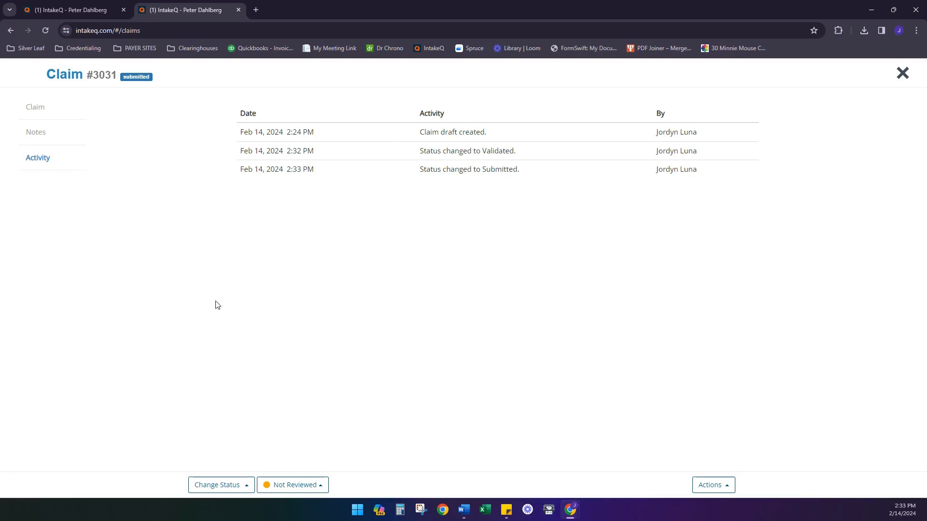
{"action": "left_click", "coordinate": [902, 73]}
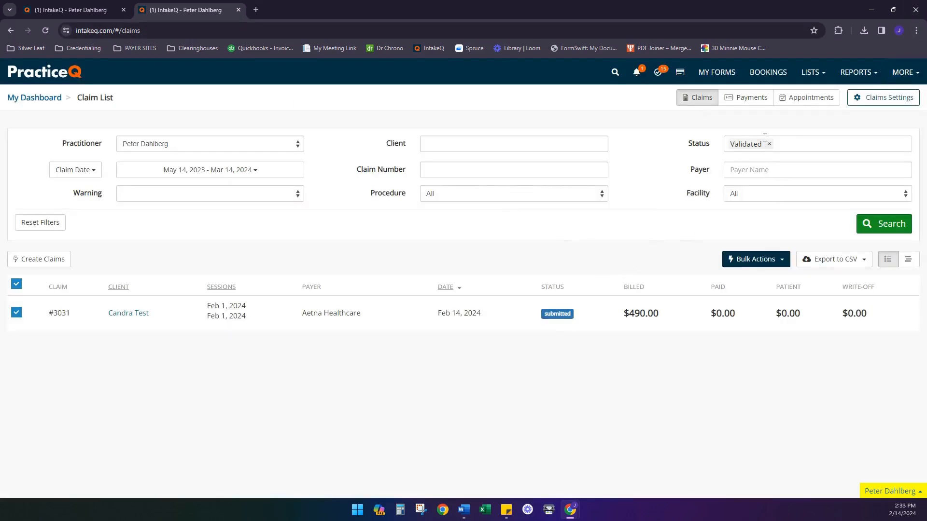
{"action": "left_click", "coordinate": [785, 142]}
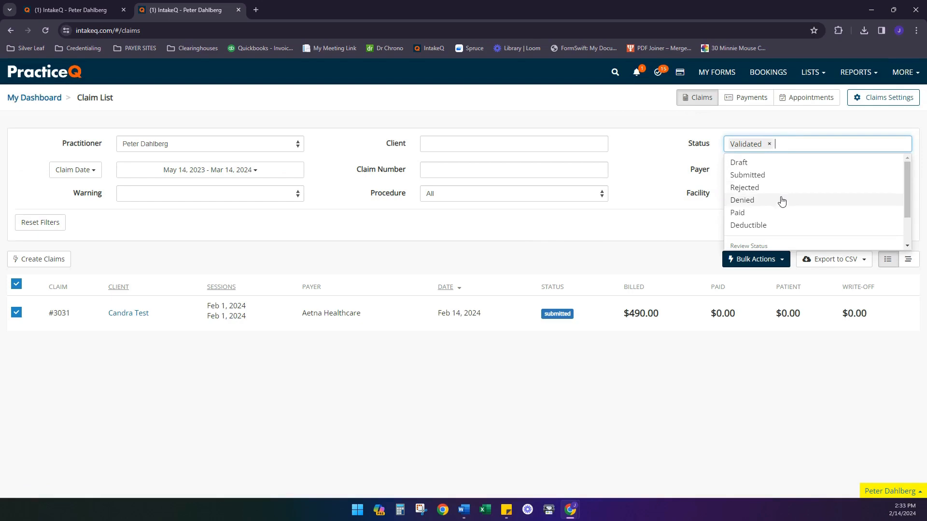
{"action": "left_click", "coordinate": [689, 223]}
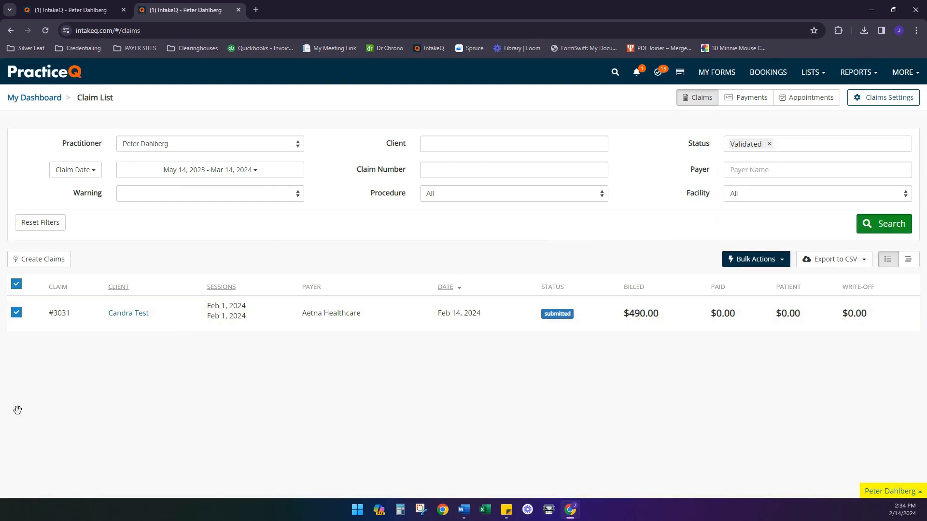